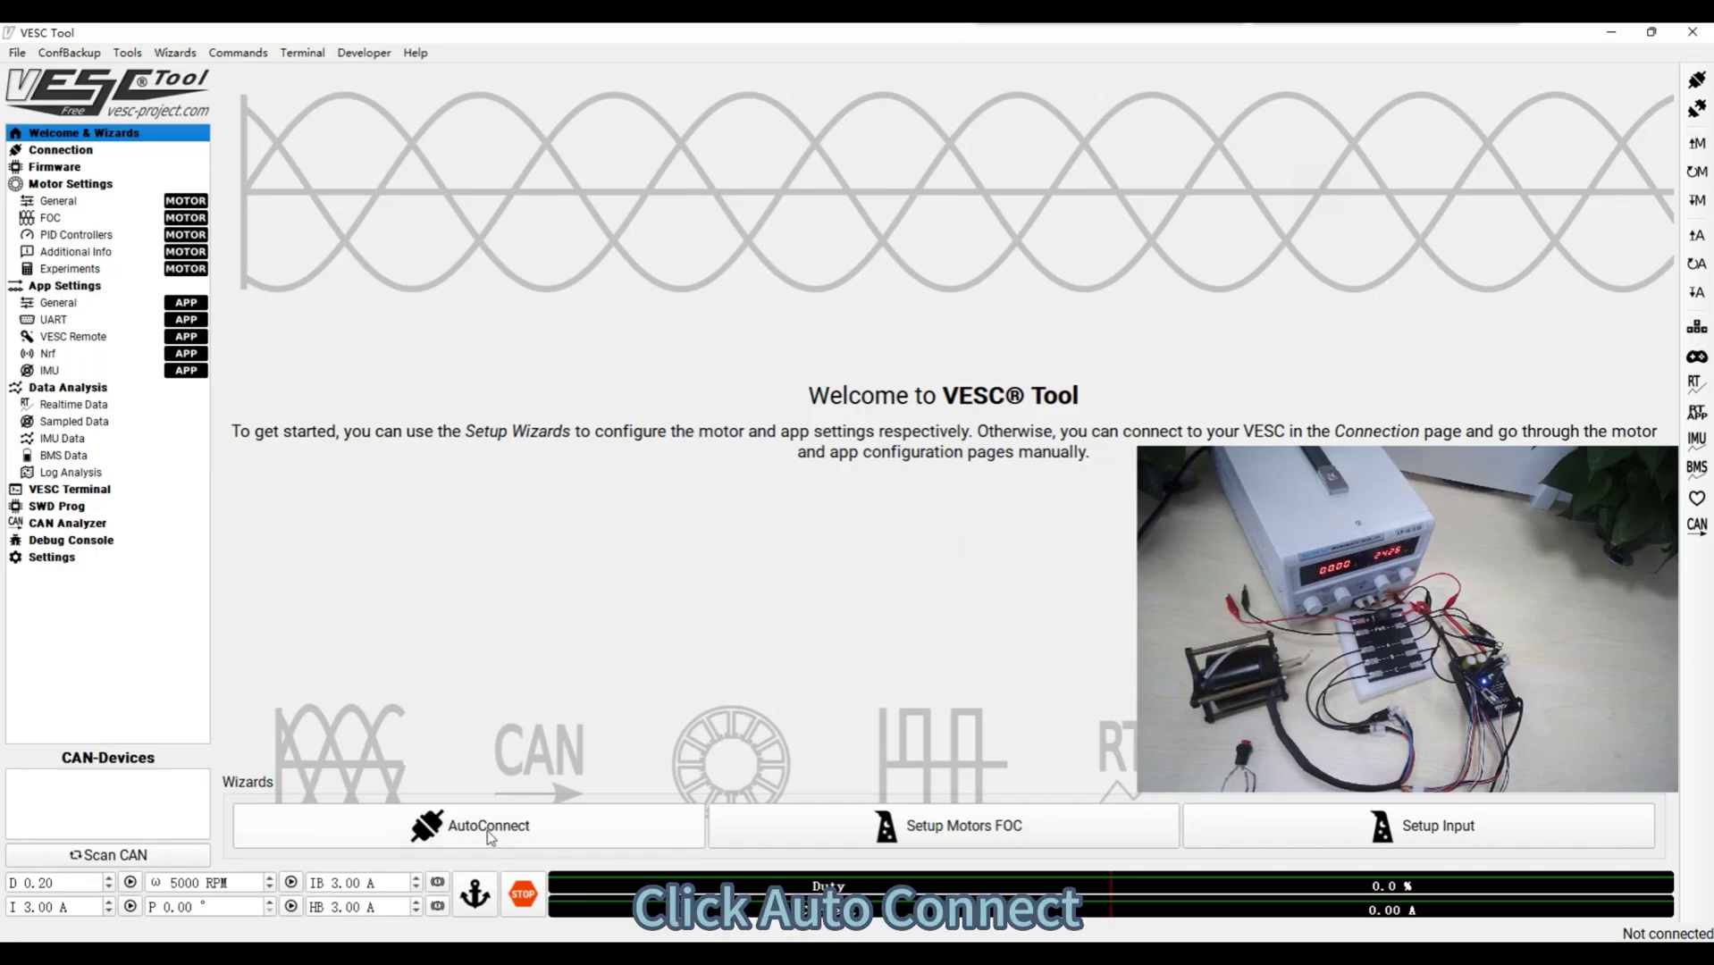
# - AutoConnect to the controller and begin FOC setup with the Medium Outrunner (~750 g) confirmed
pyautogui.click(477, 830)
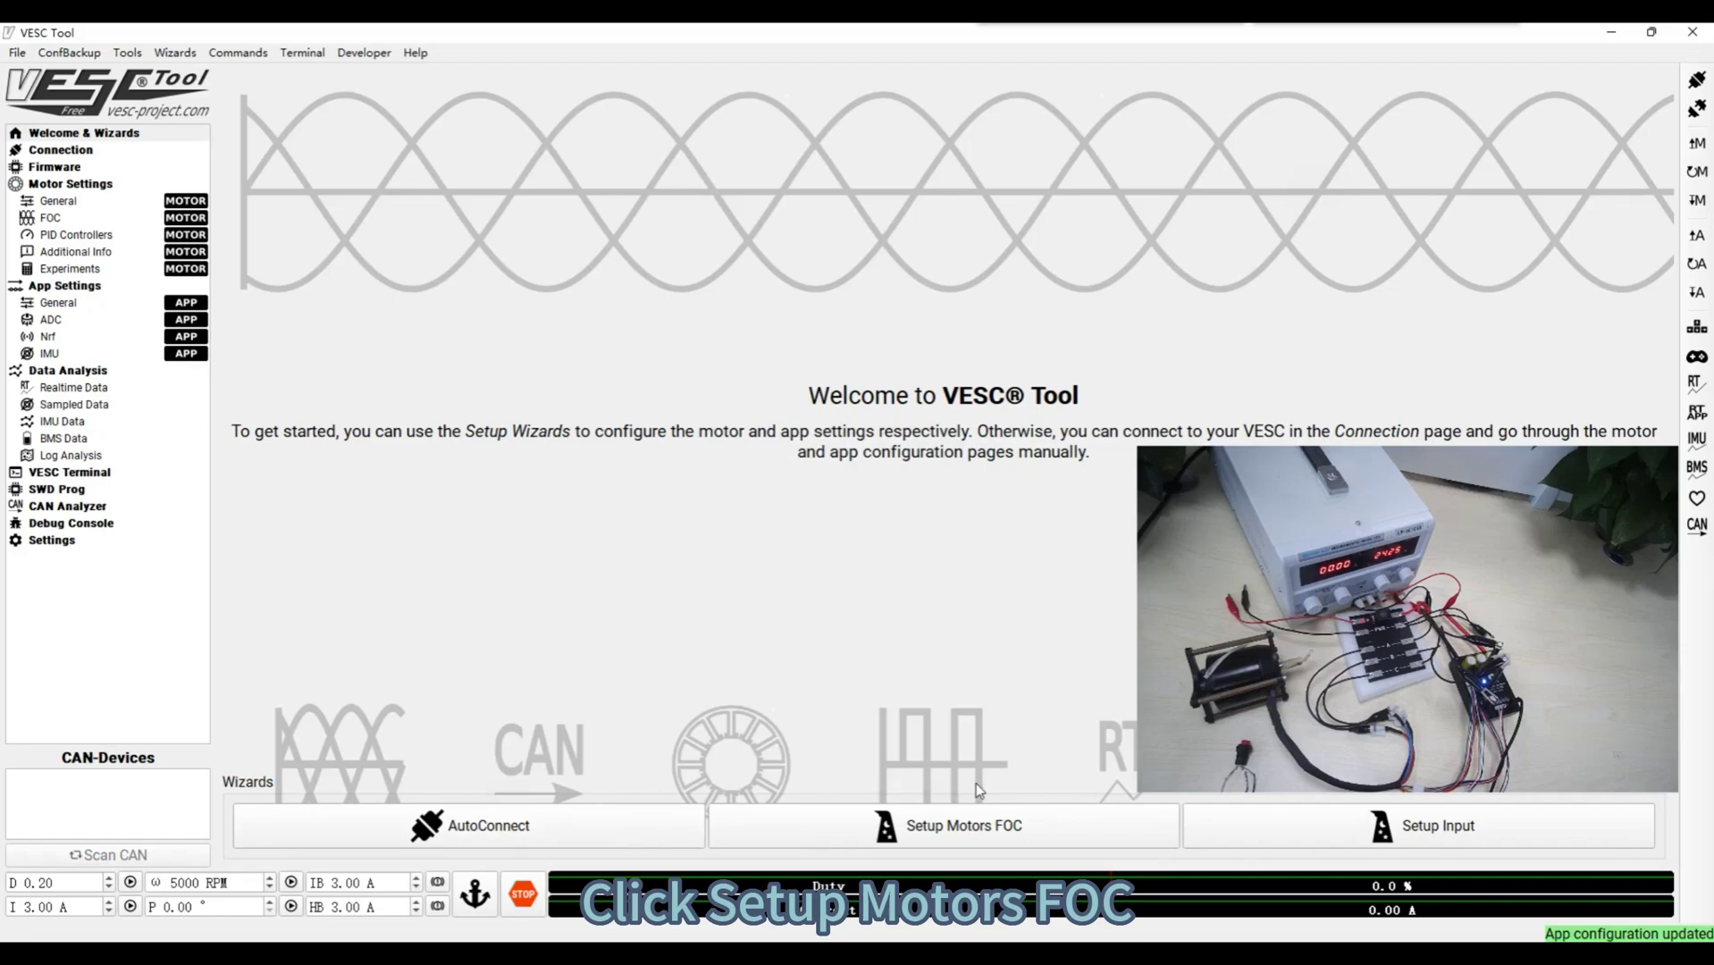
pyautogui.click(969, 828)
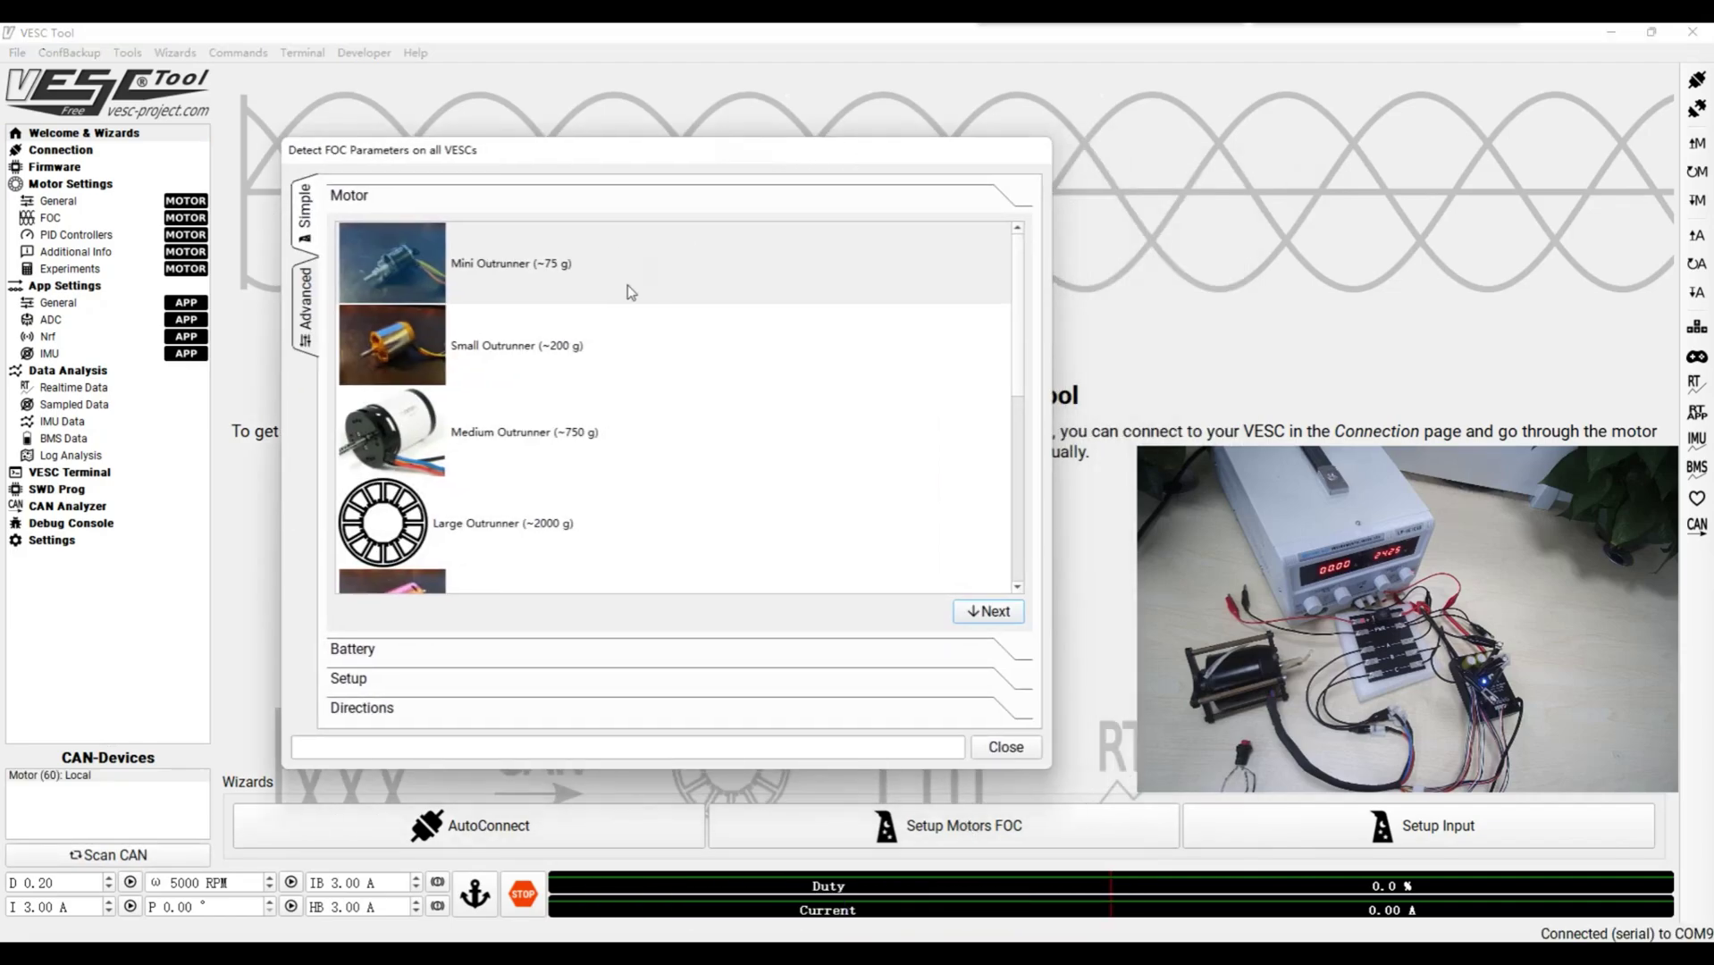
pyautogui.click(458, 438)
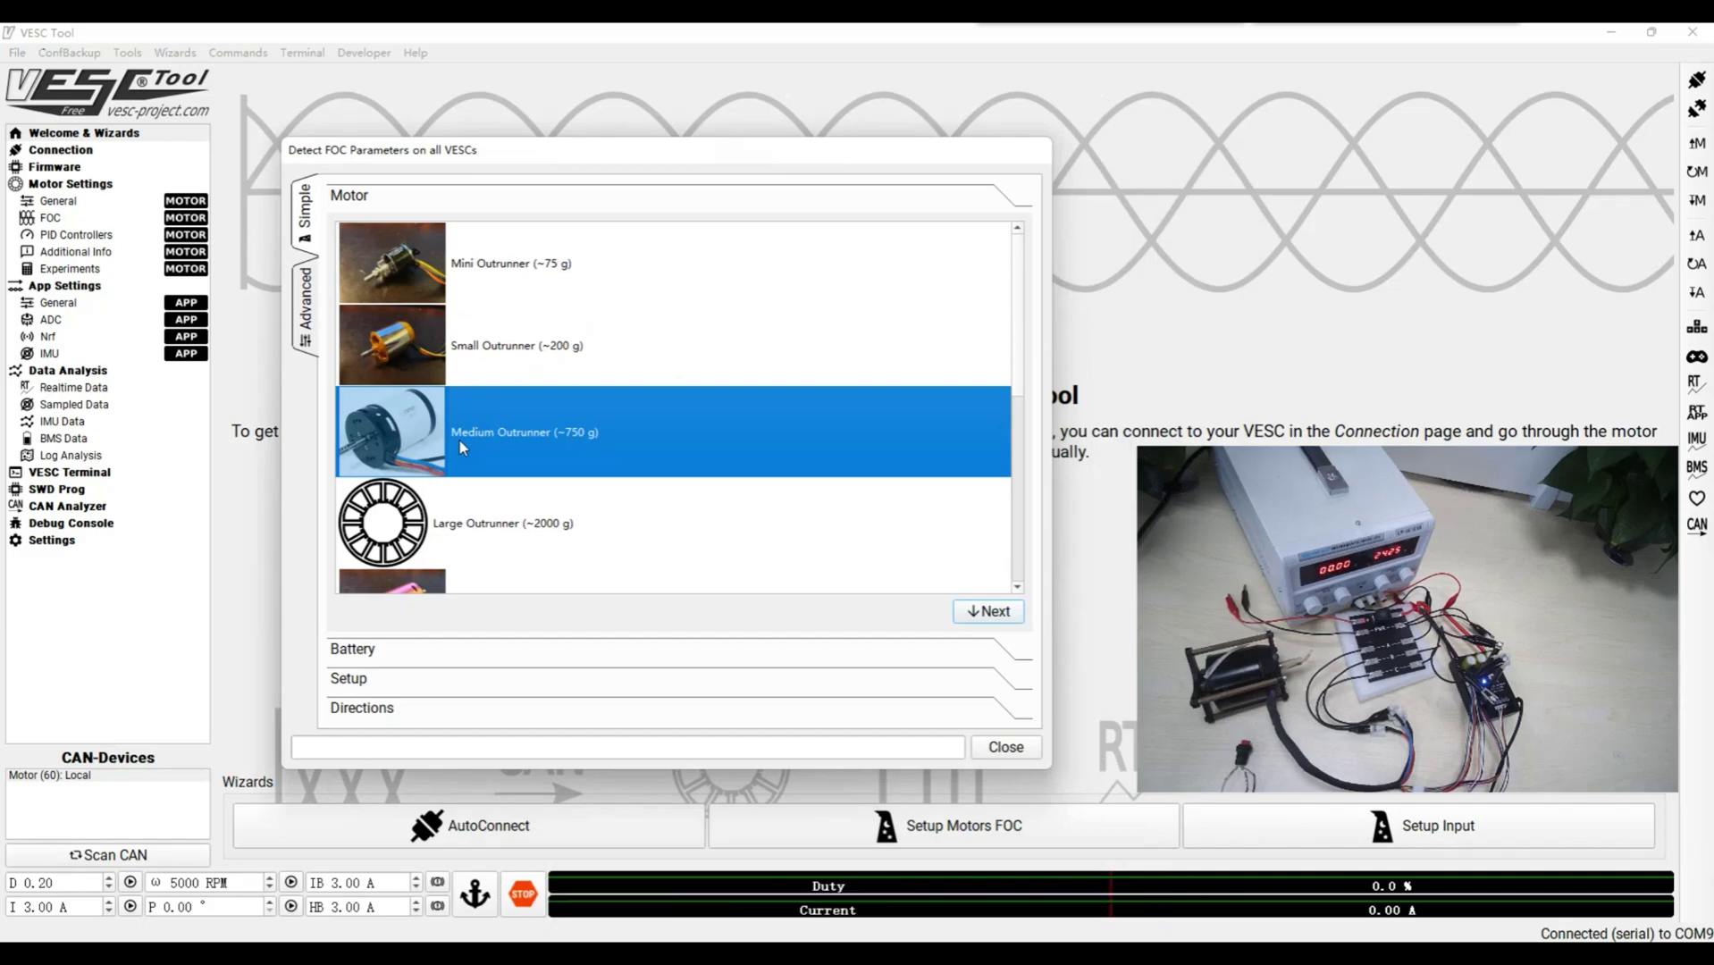
pyautogui.click(991, 612)
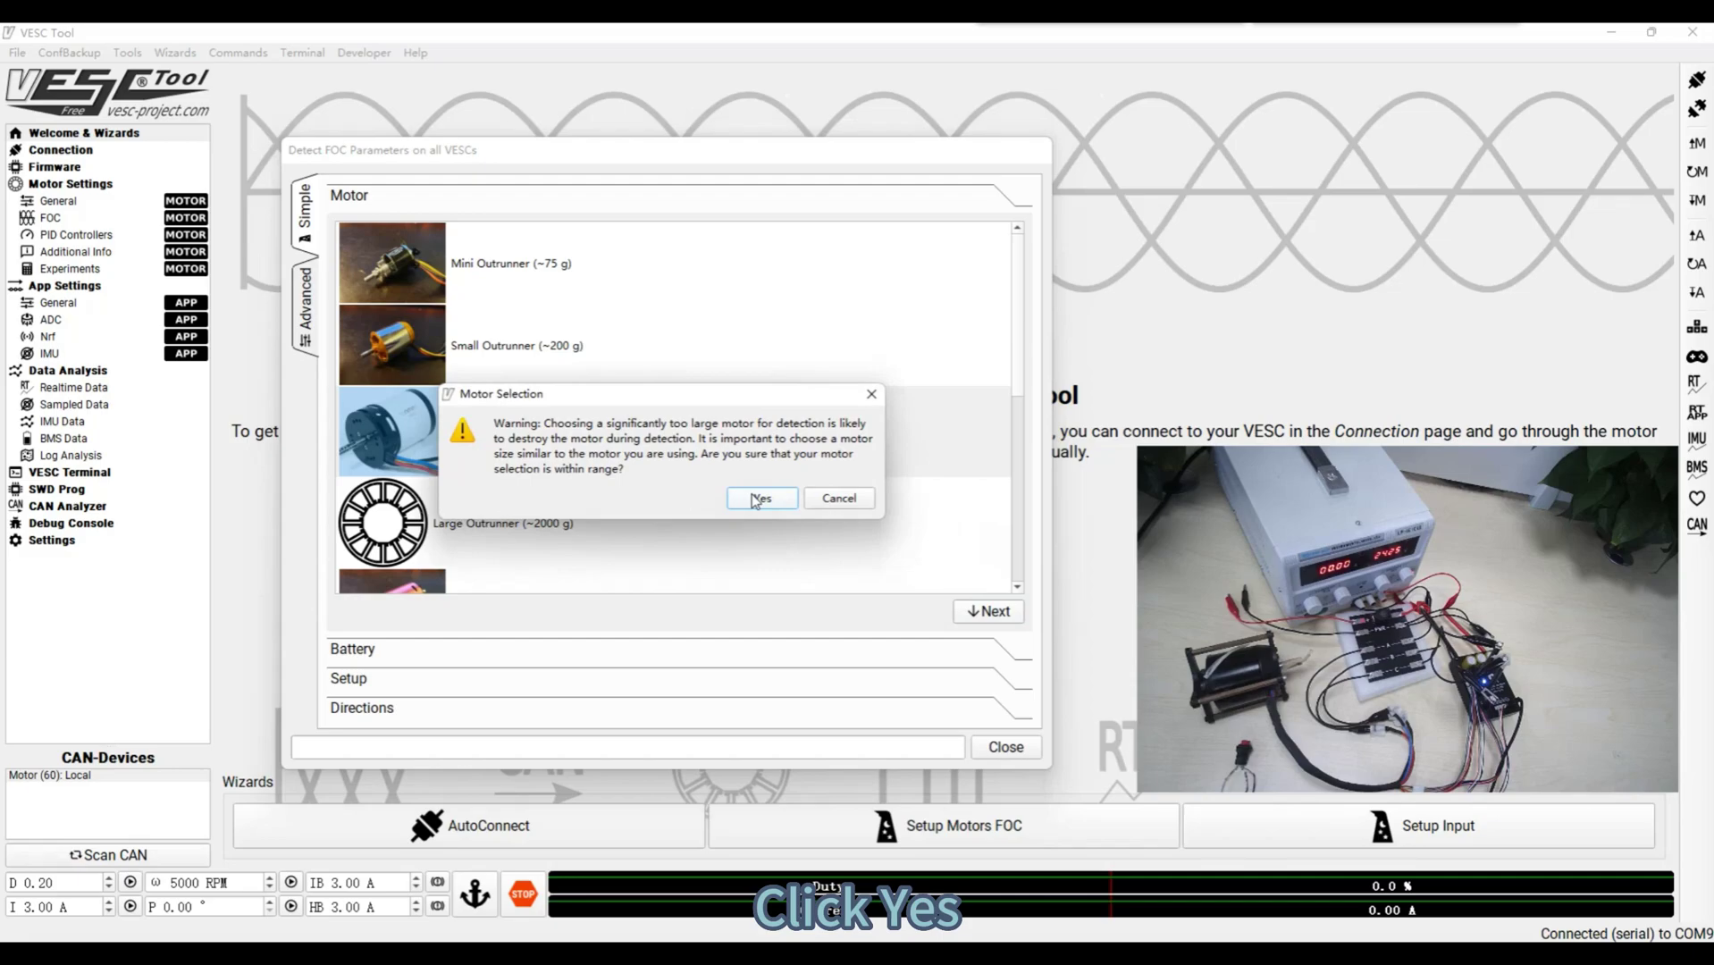
pyautogui.click(757, 498)
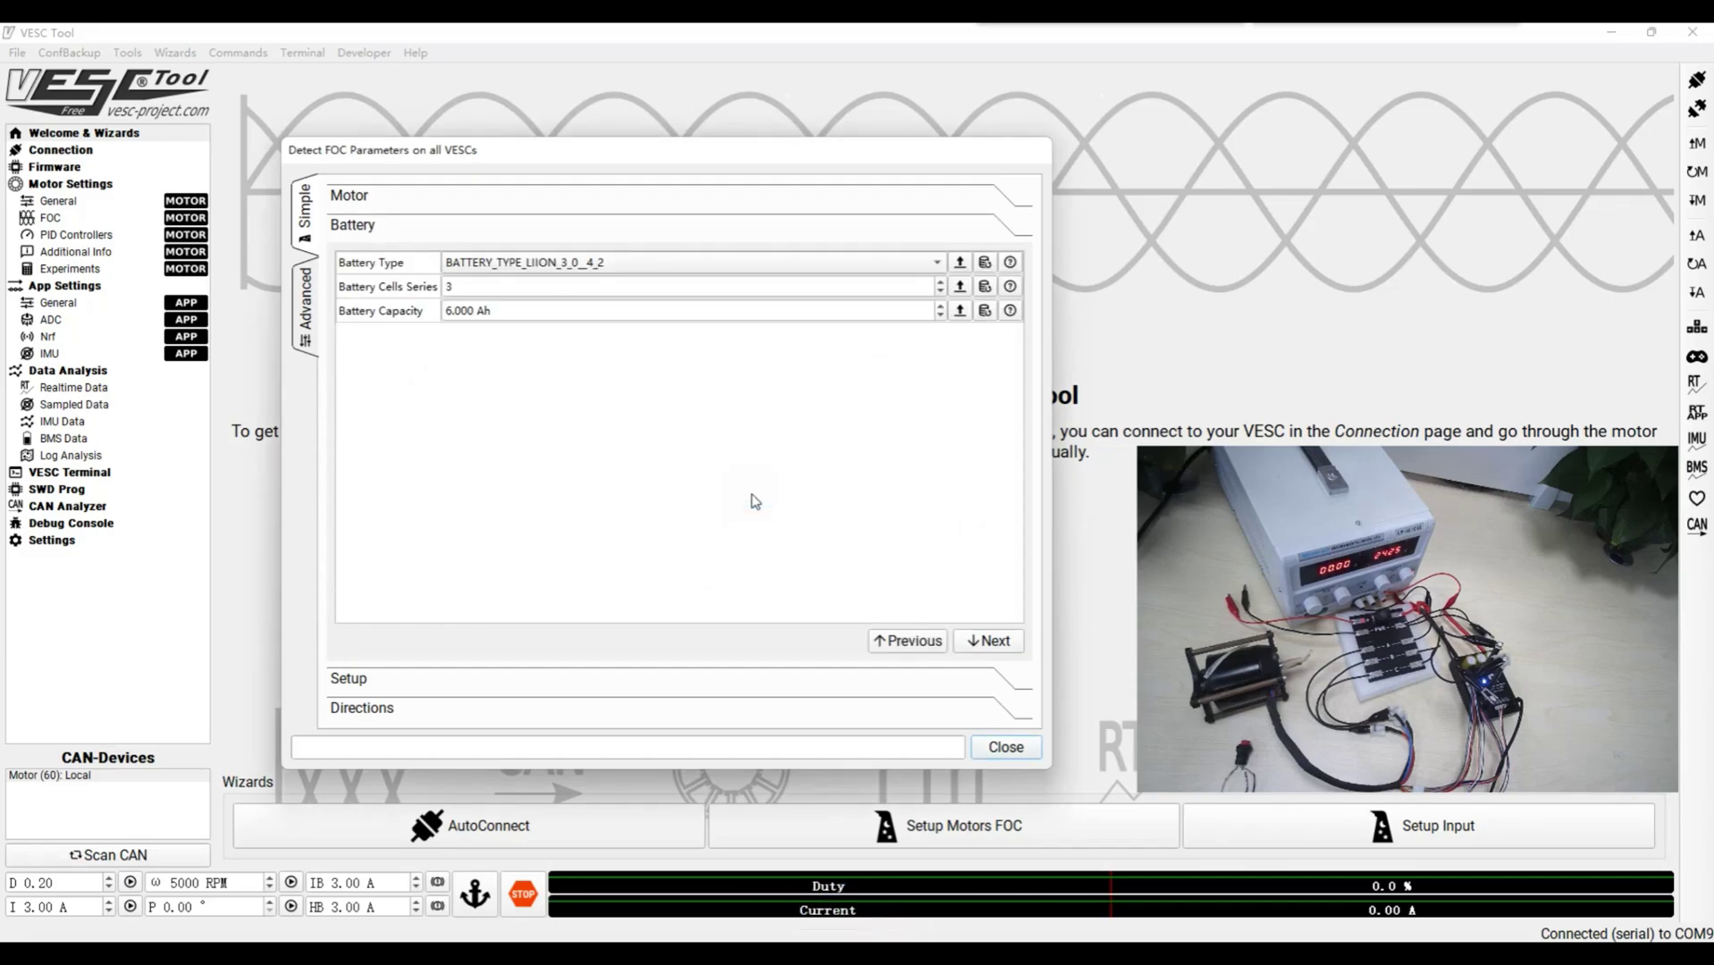
# - Set Battery Cells Series to 6 and advance to the gearing setup
pyautogui.doubleClick(471, 286)
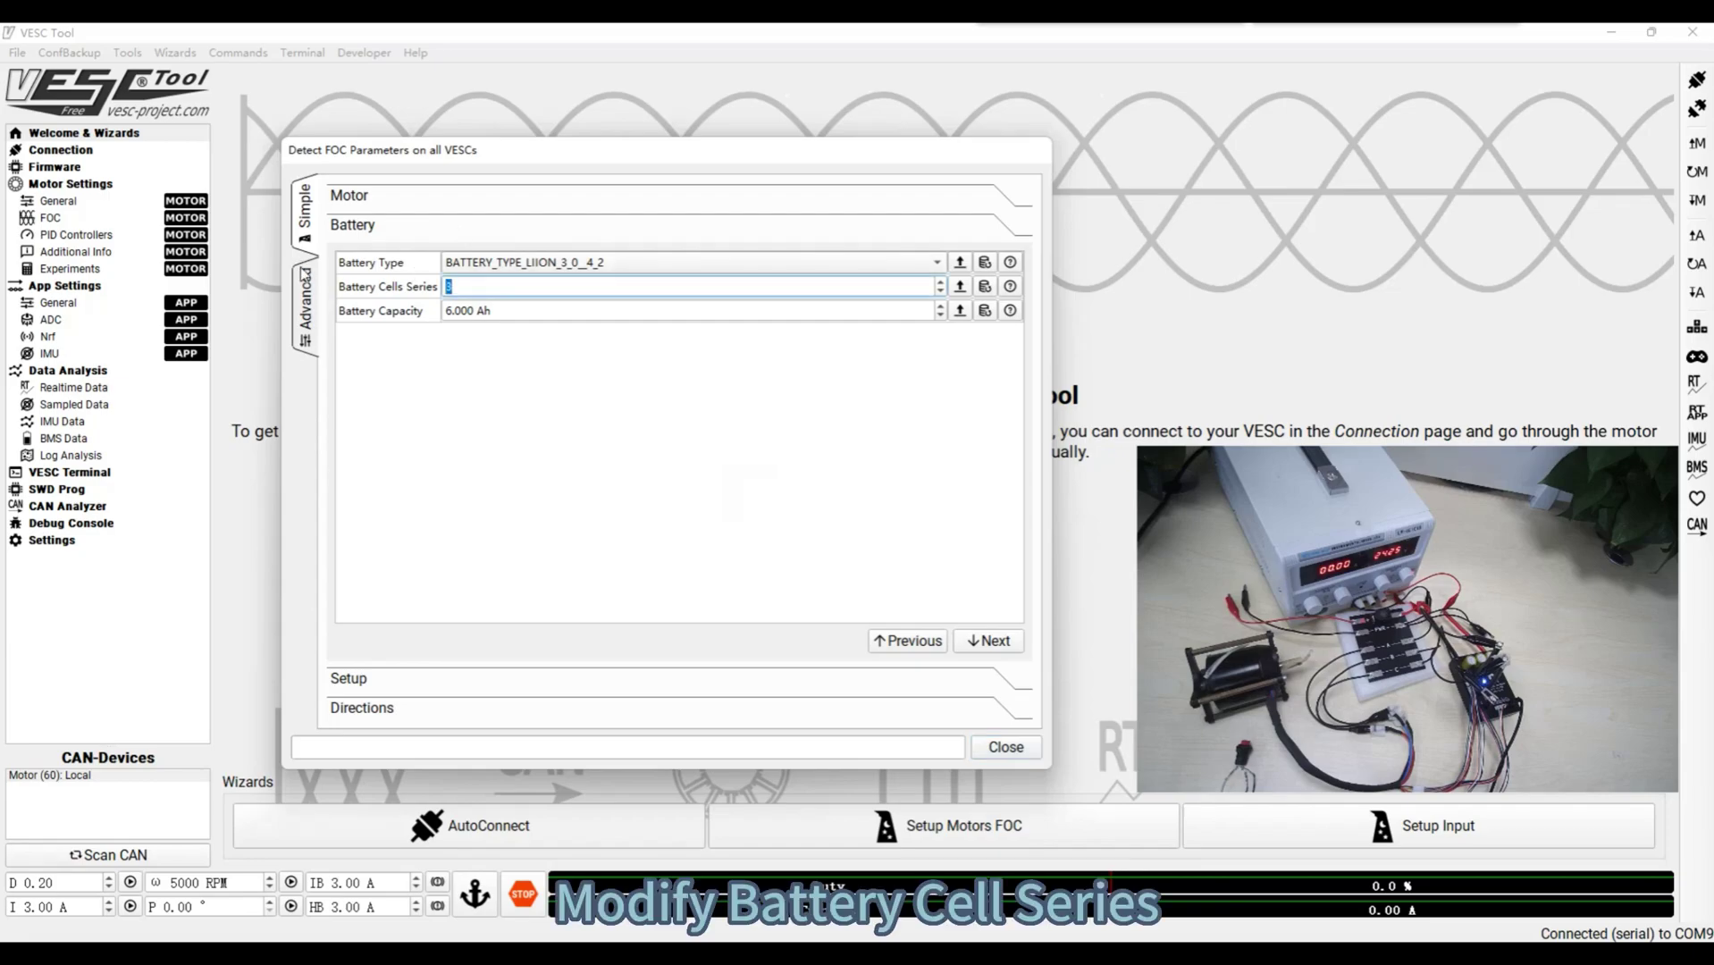
pyautogui.write('6')
pyautogui.click(634, 432)
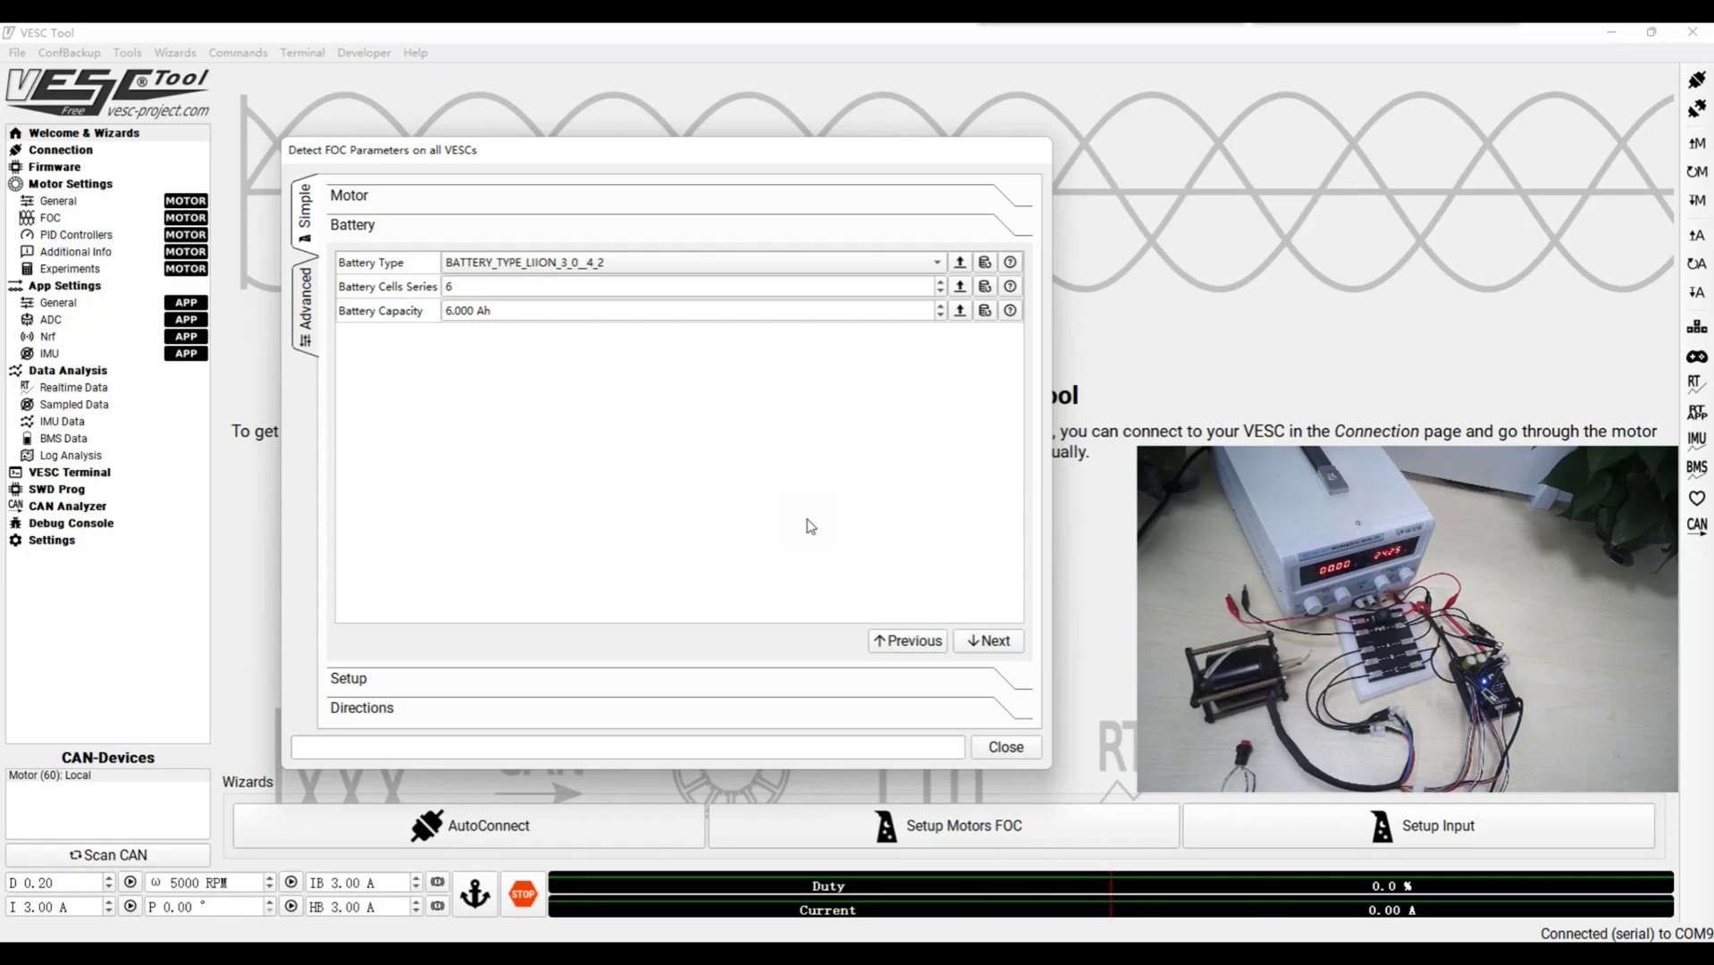
pyautogui.click(988, 641)
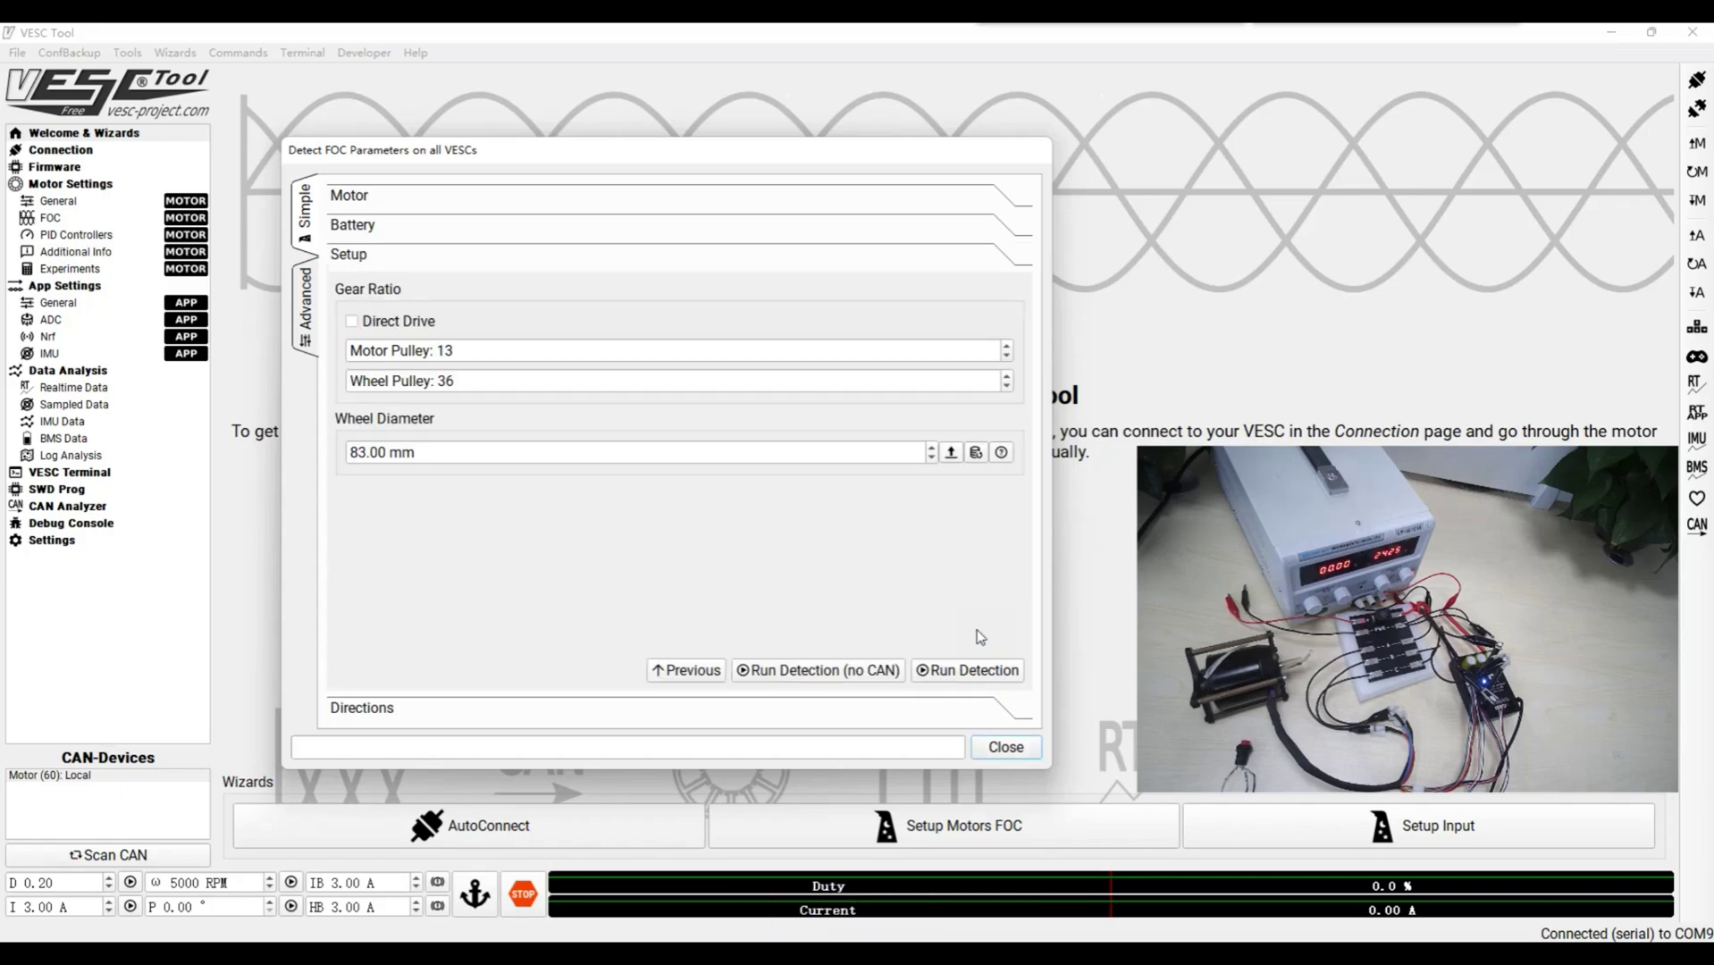
# - Enable Direct Drive and keep the wheel diameter at 83.00 mm
pyautogui.click(355, 324)
pyautogui.doubleClick(427, 452)
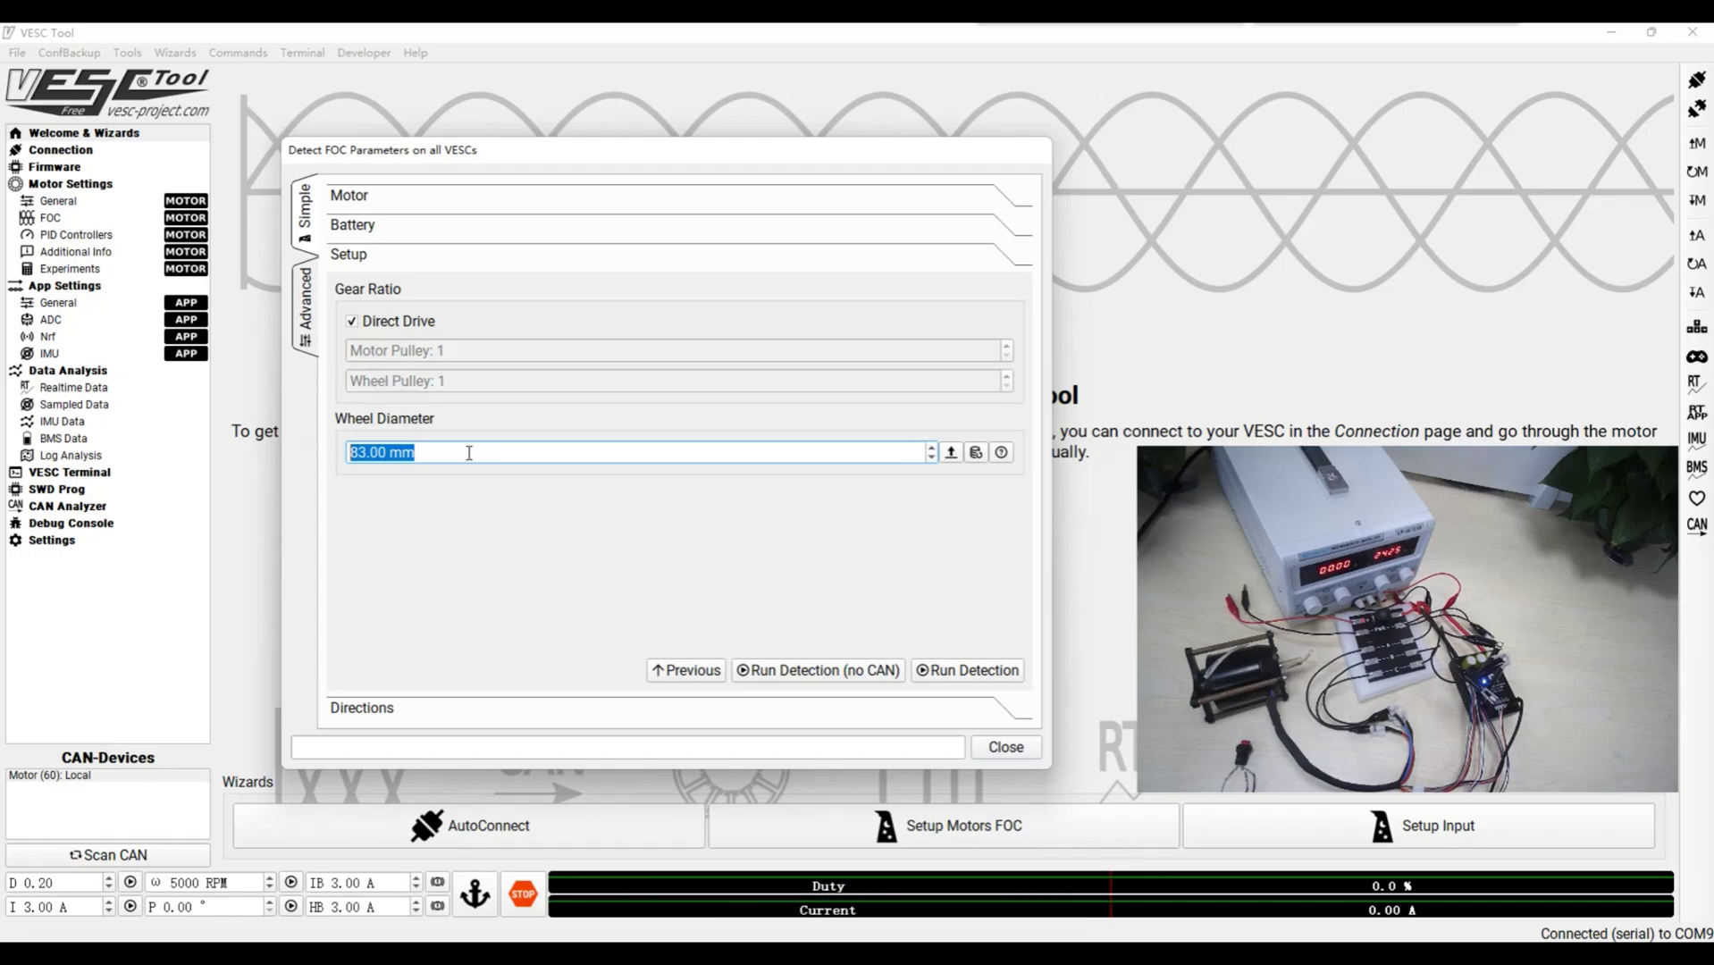
pyautogui.click(468, 452)
# - Run detection without CAN and acknowledge the spin-up warning, reaching 35.90 mΩ with Hall sensors
pyautogui.click(845, 670)
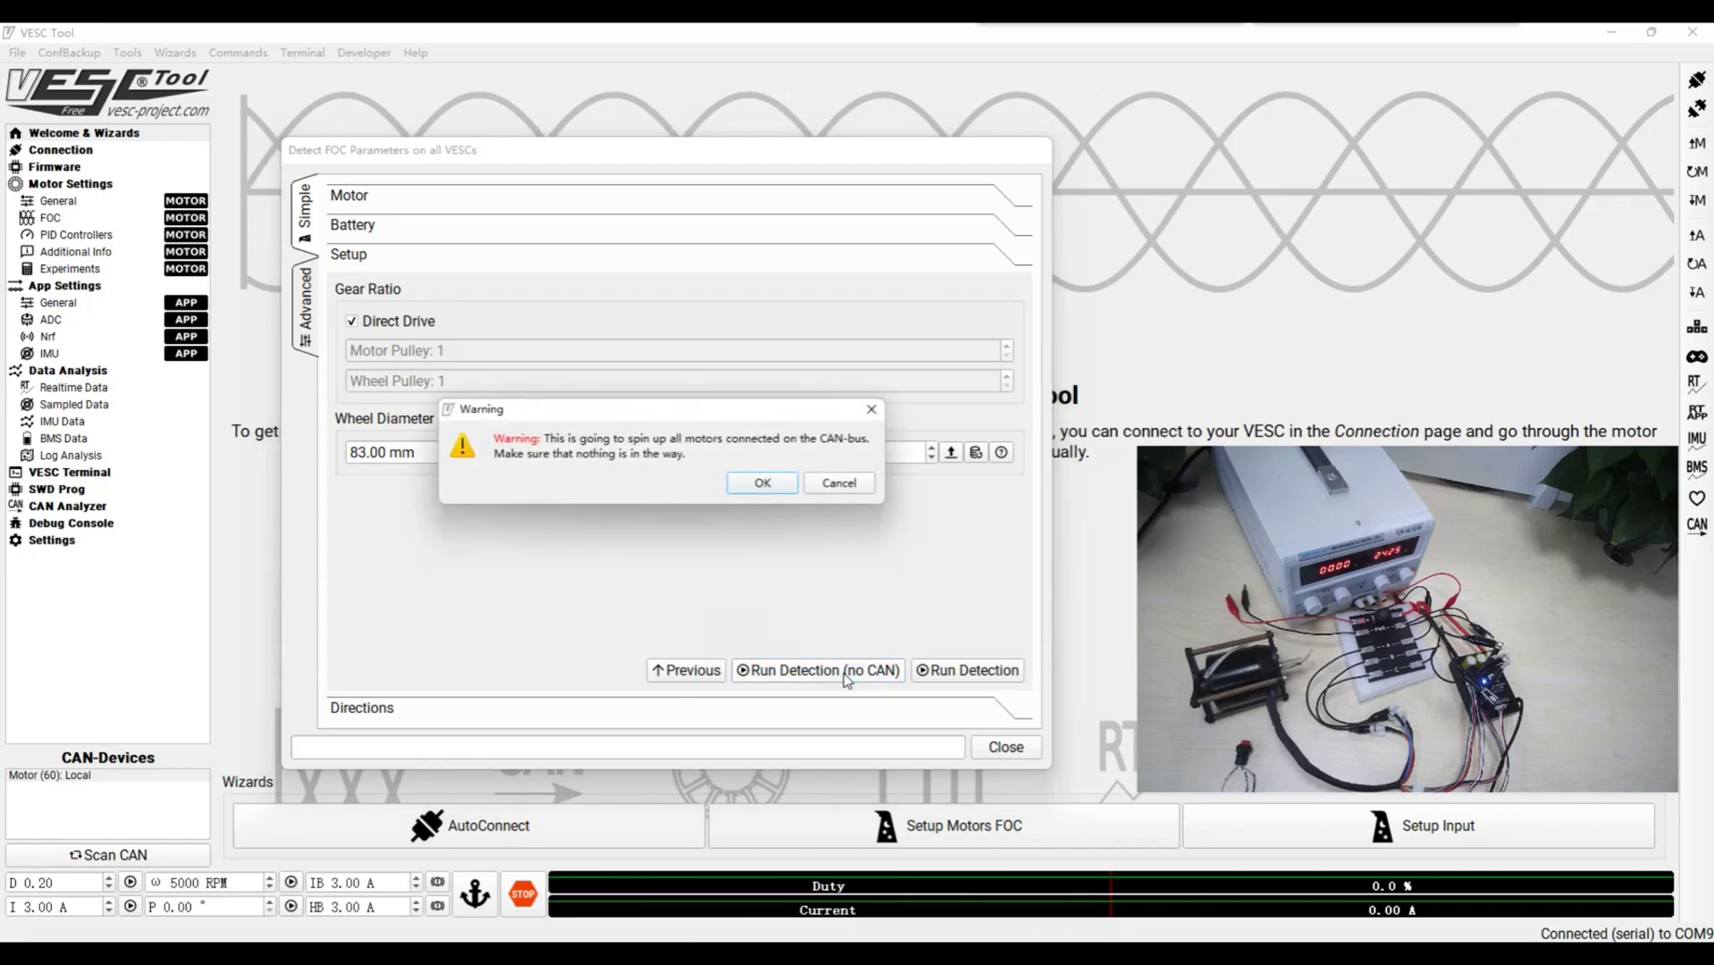
pyautogui.click(762, 485)
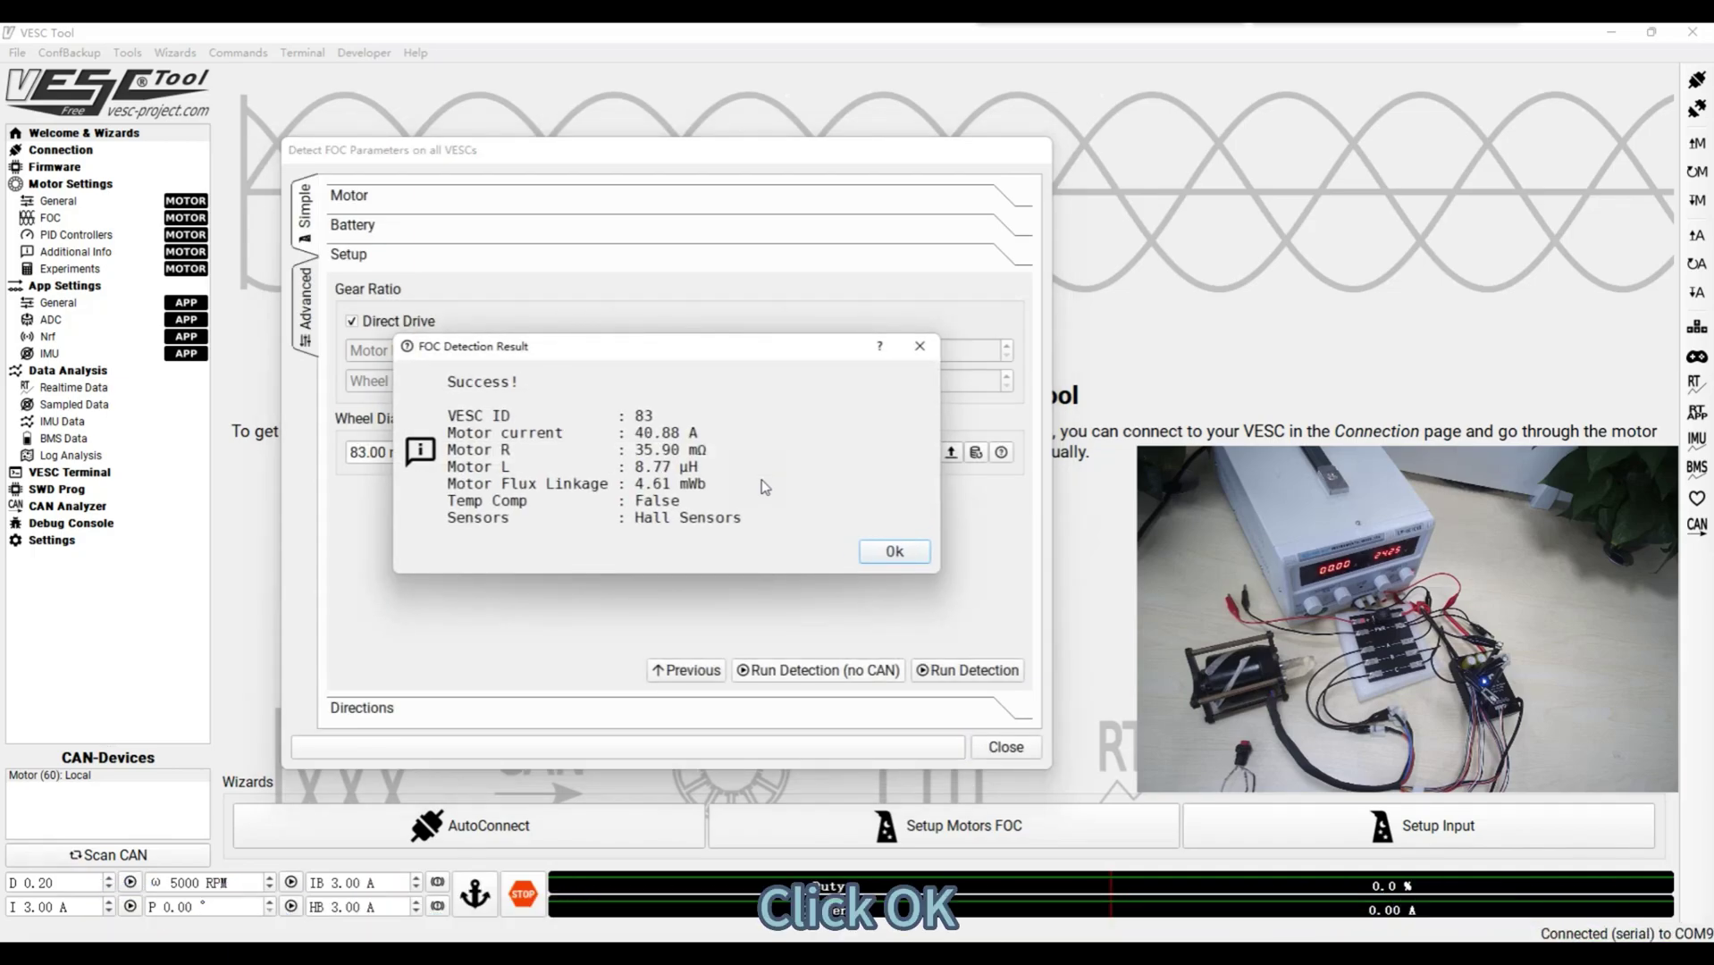
# - Accept the detection result and finish calibration with the direction not inverted
pyautogui.click(906, 558)
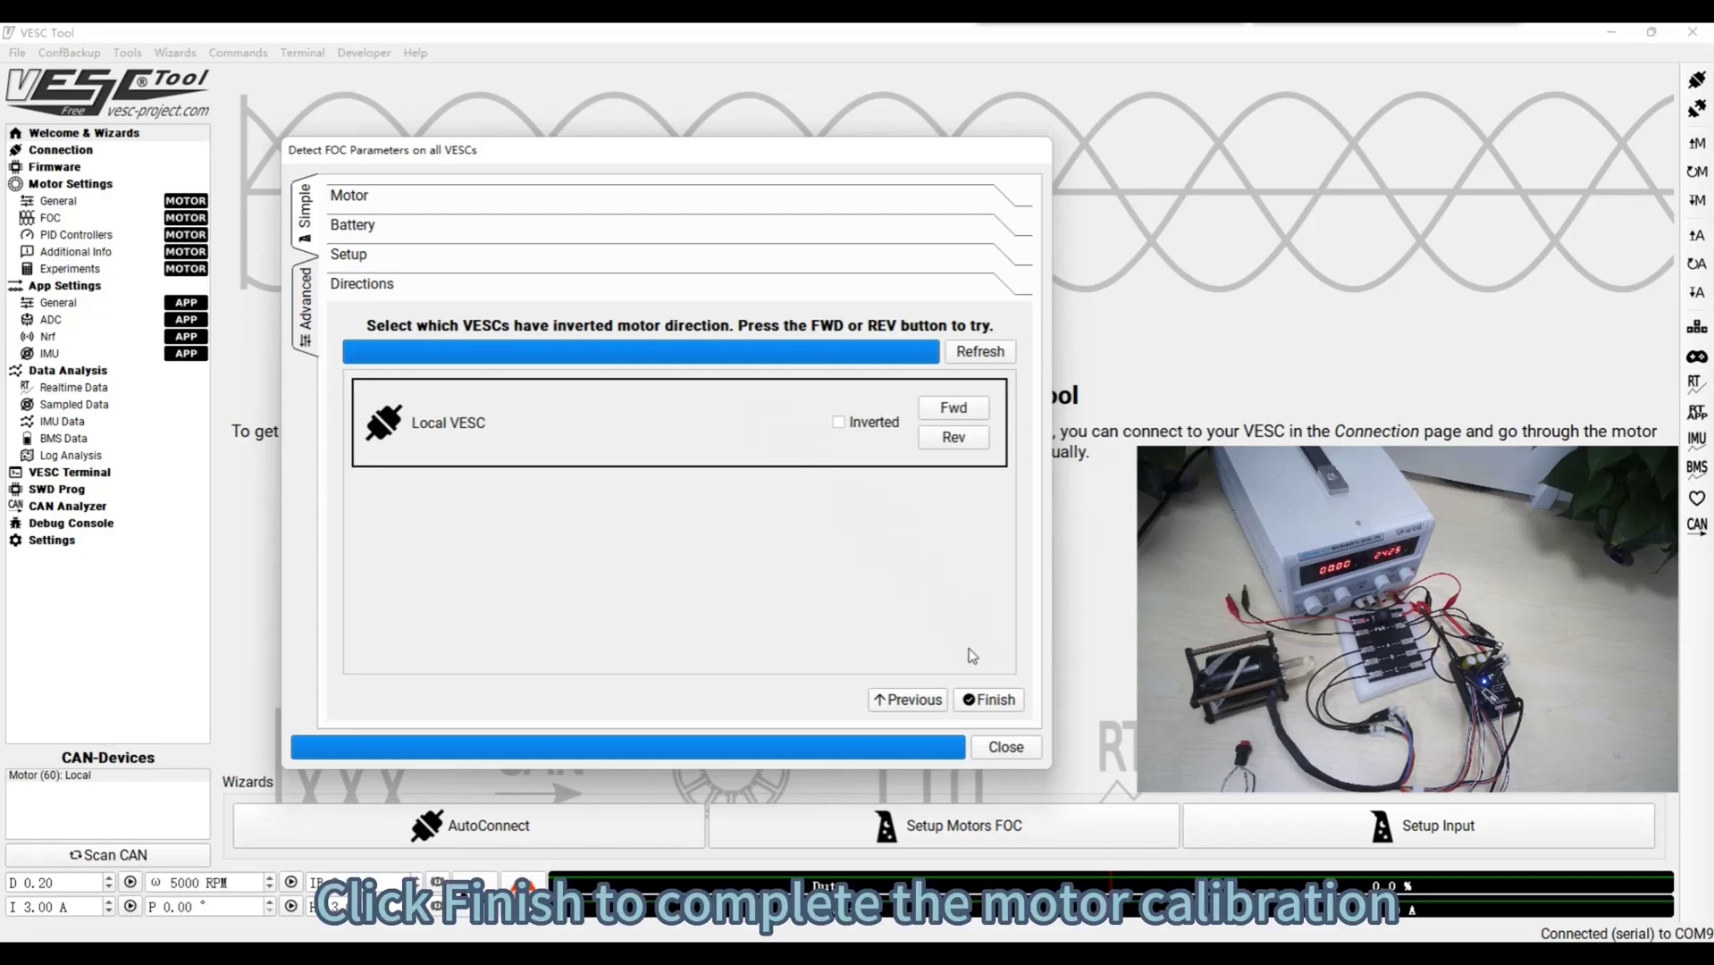
pyautogui.click(988, 699)
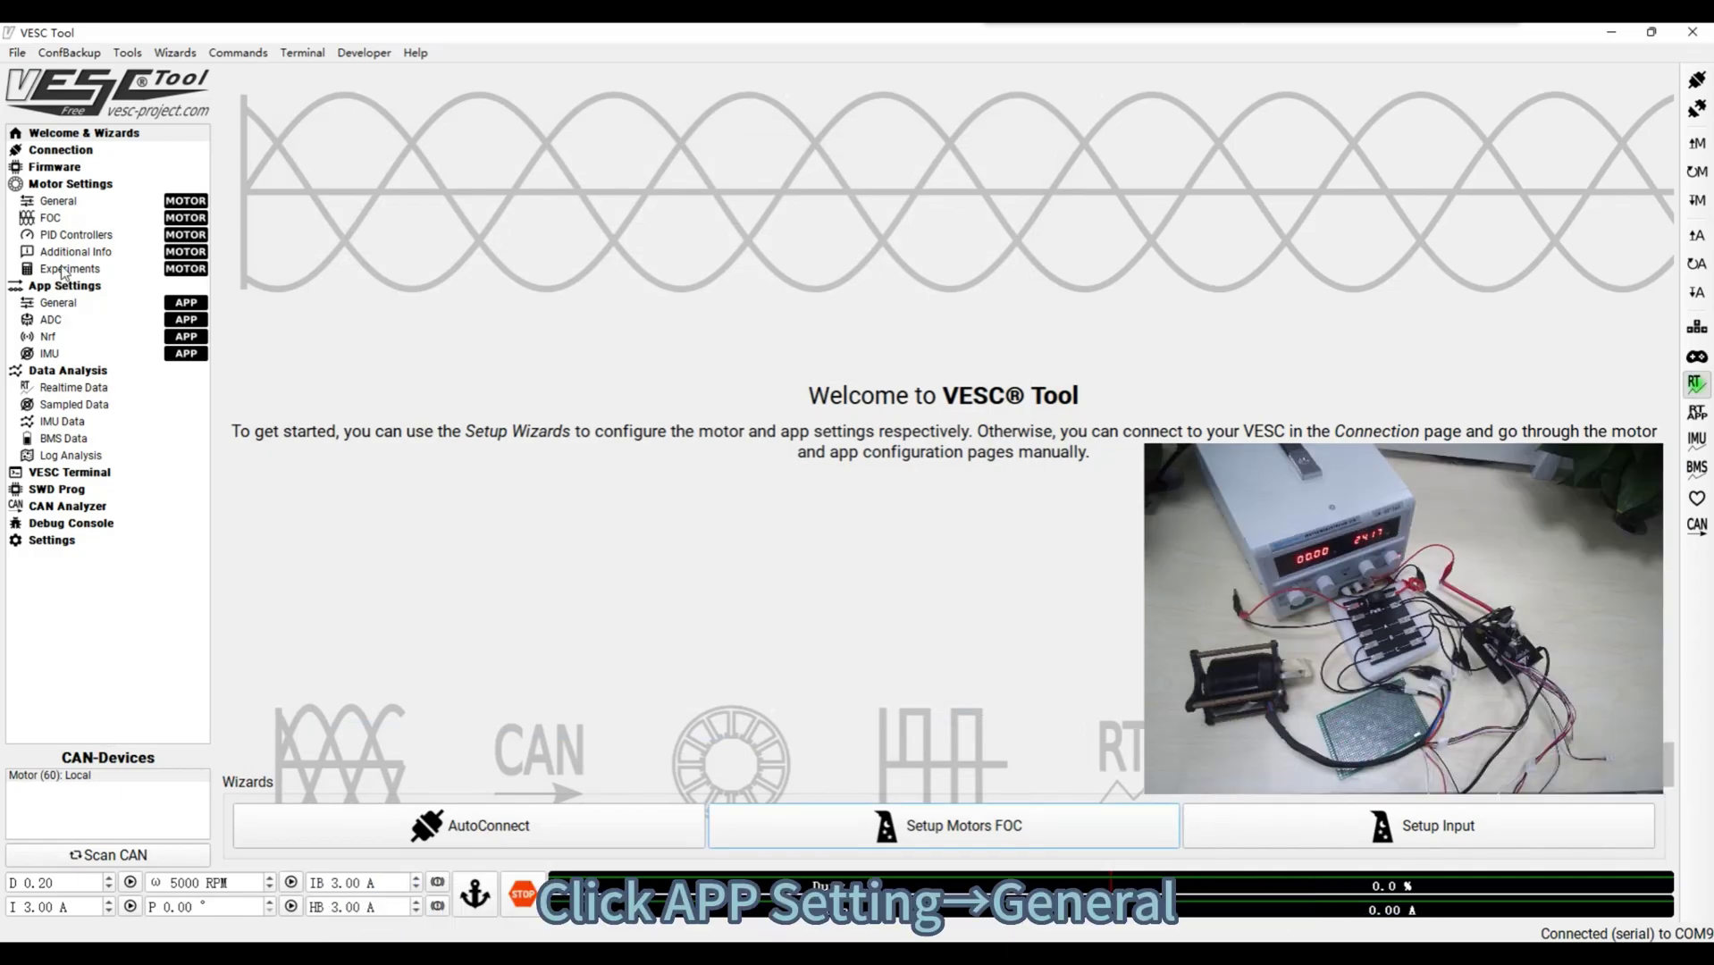
# - Set APP to Use to ADC in general app settings and write the configuration
pyautogui.click(59, 304)
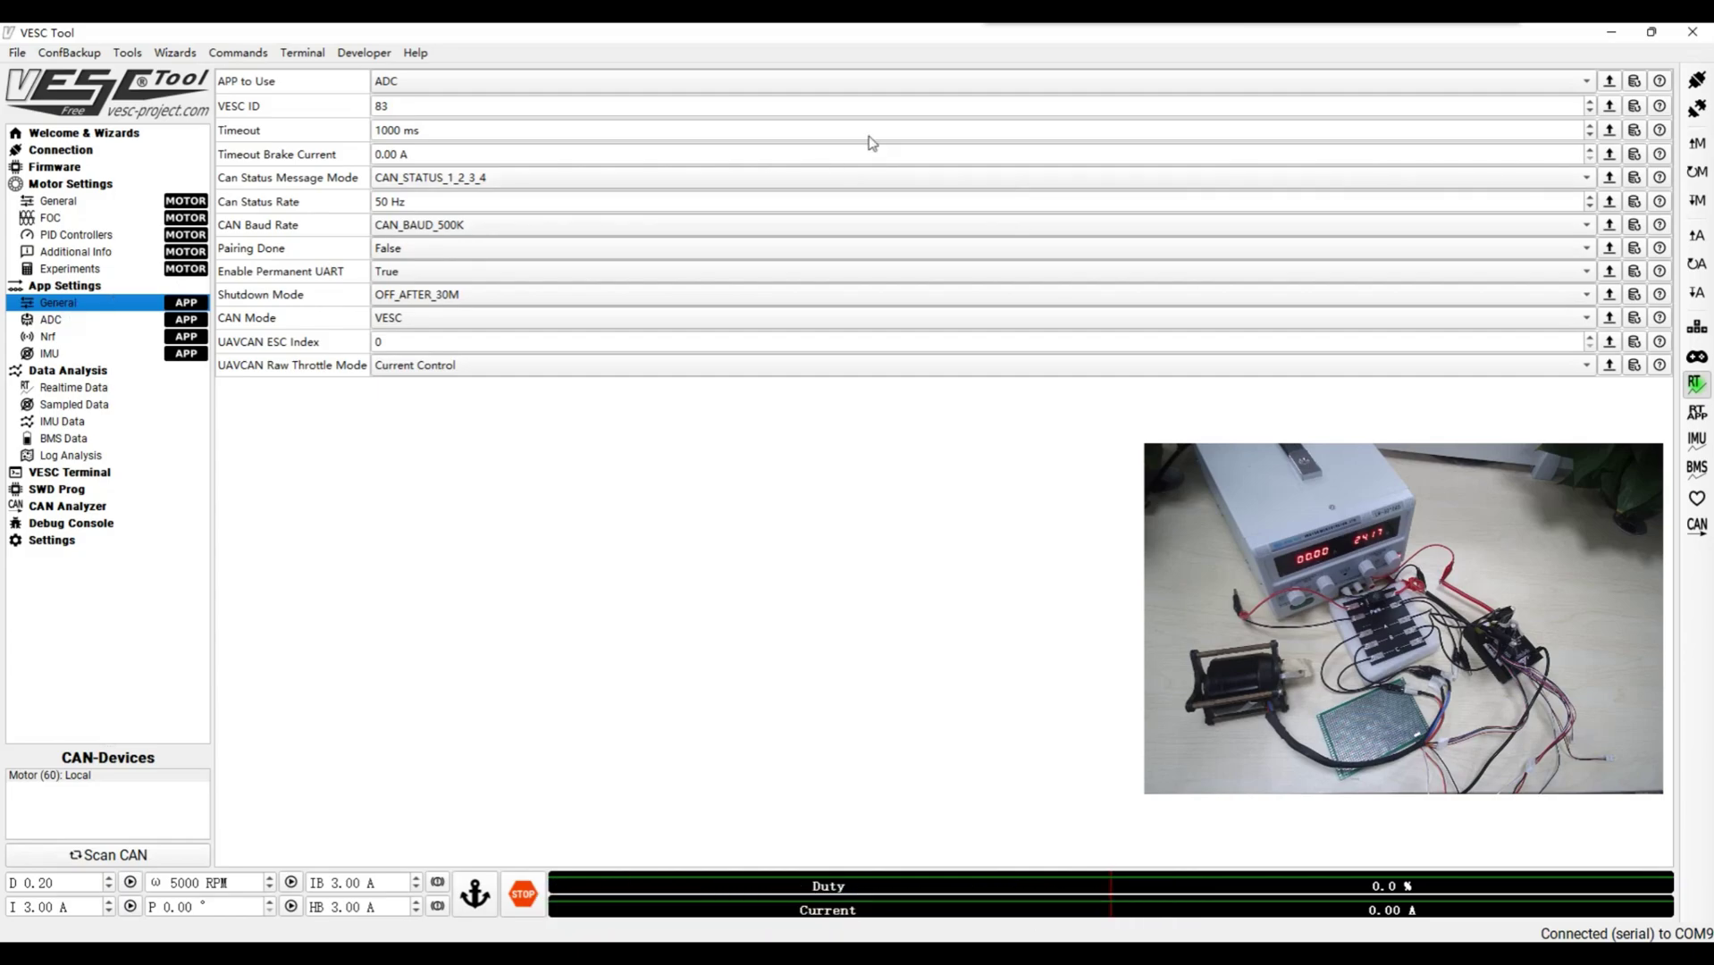
pyautogui.click(714, 83)
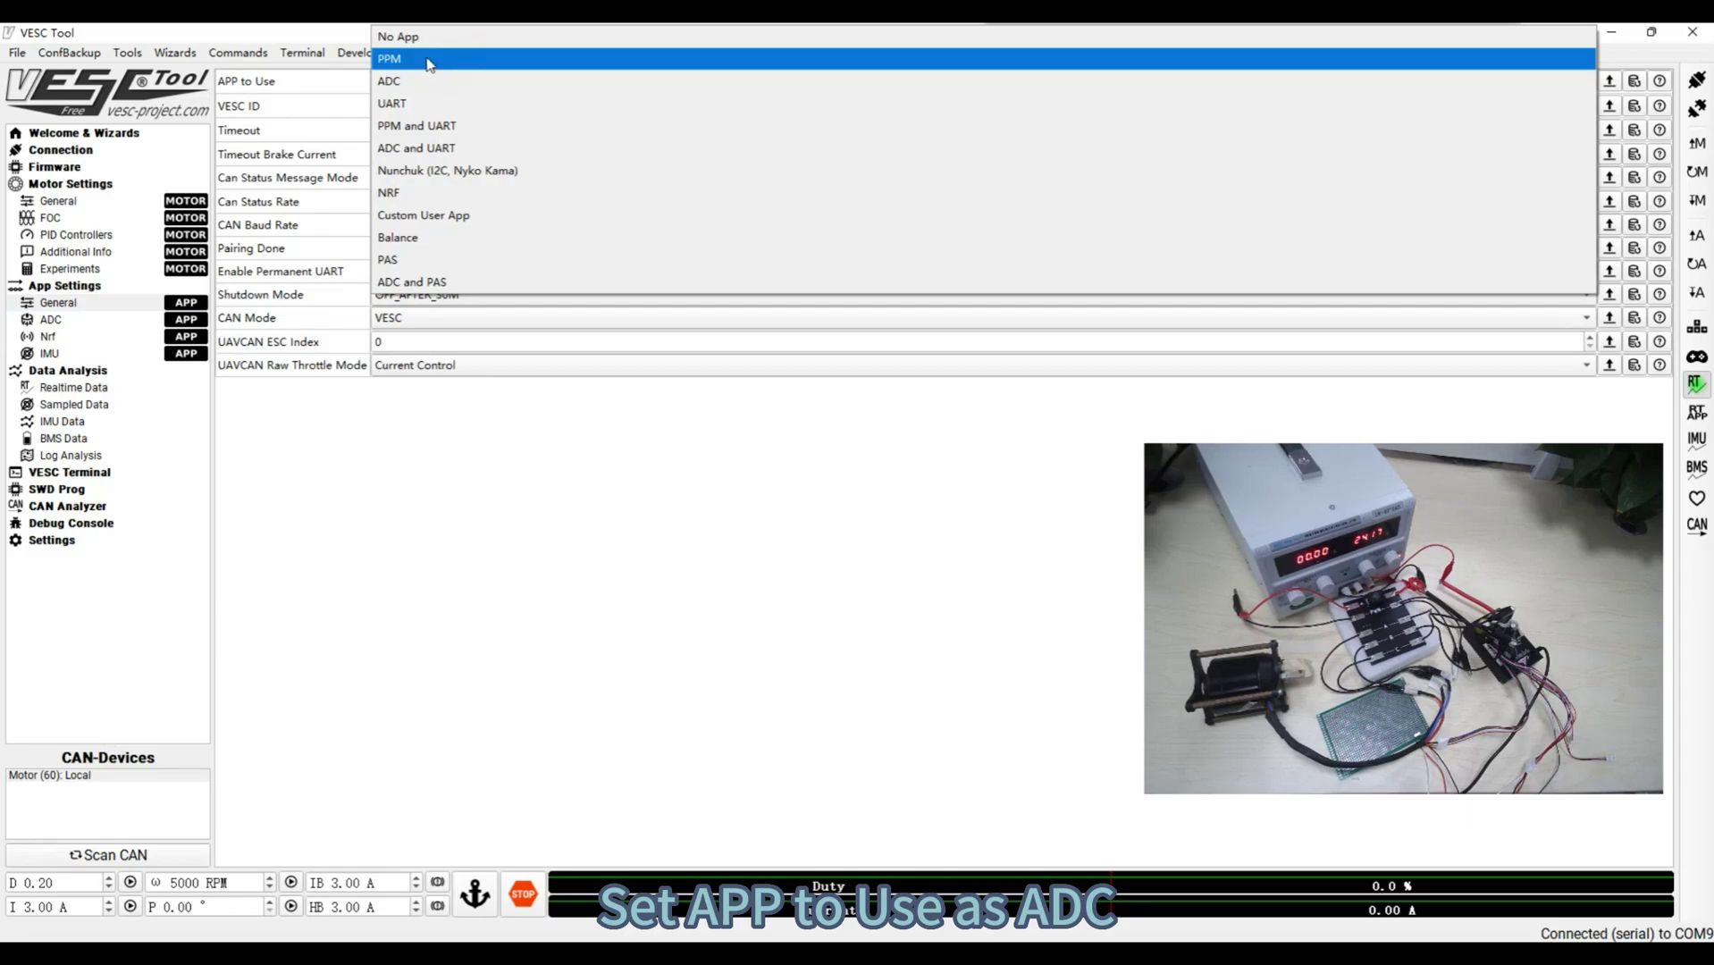
pyautogui.click(446, 84)
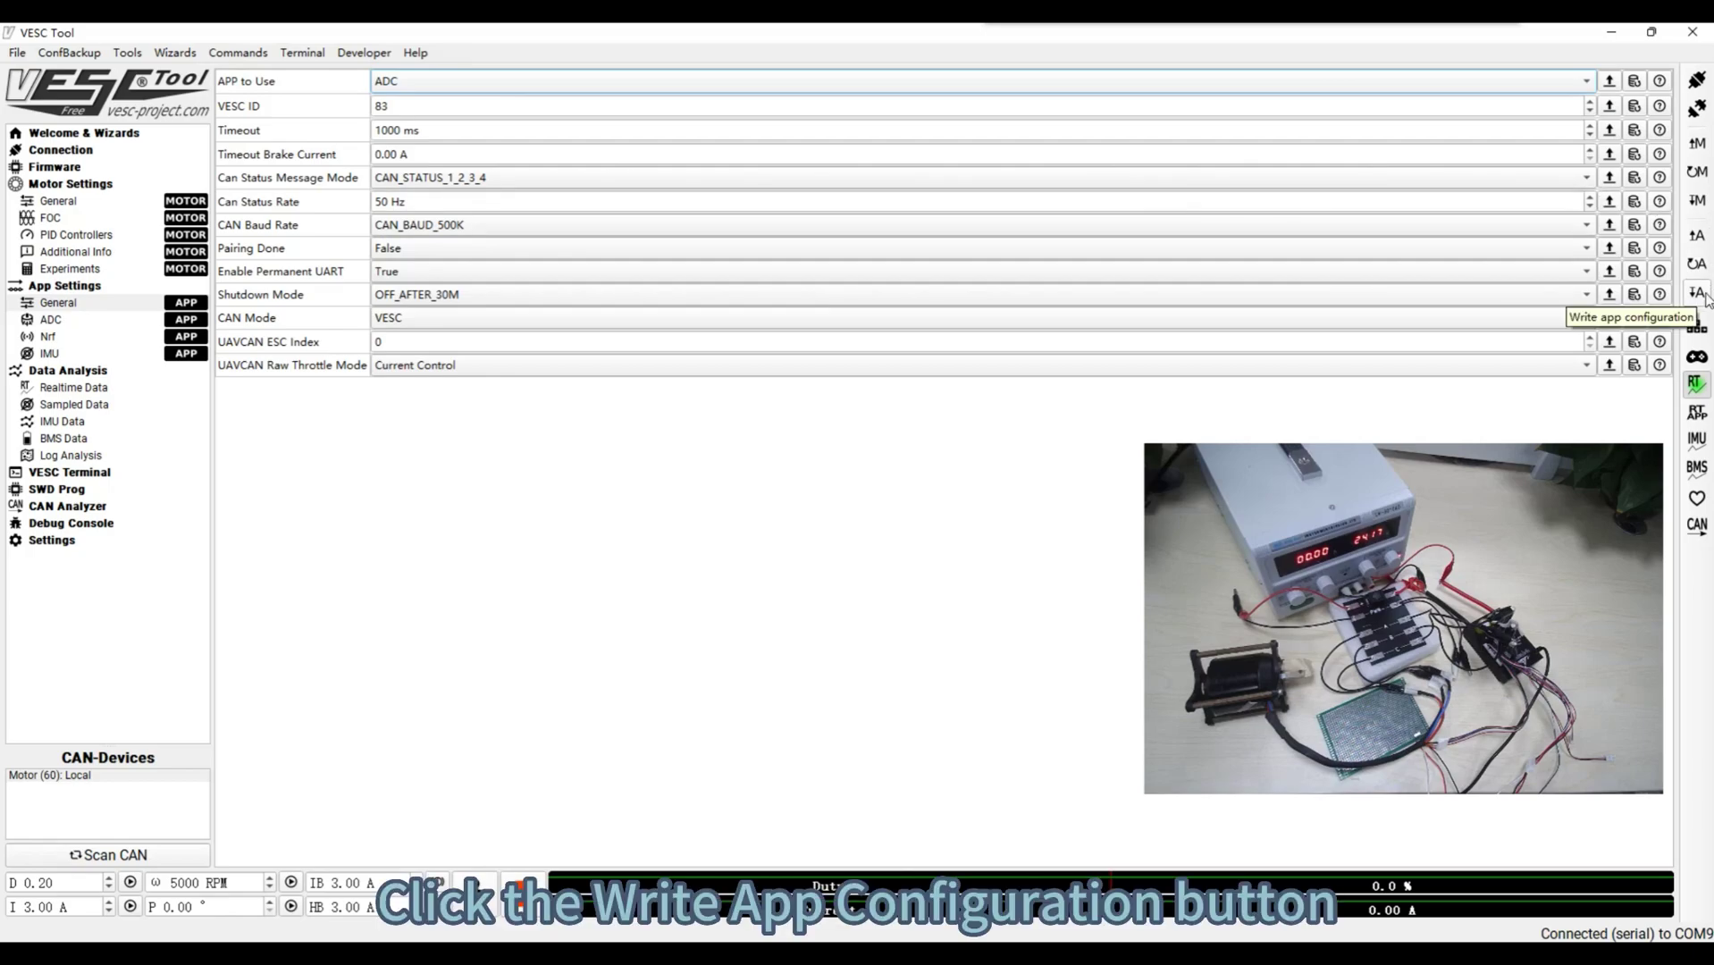
pyautogui.click(1698, 293)
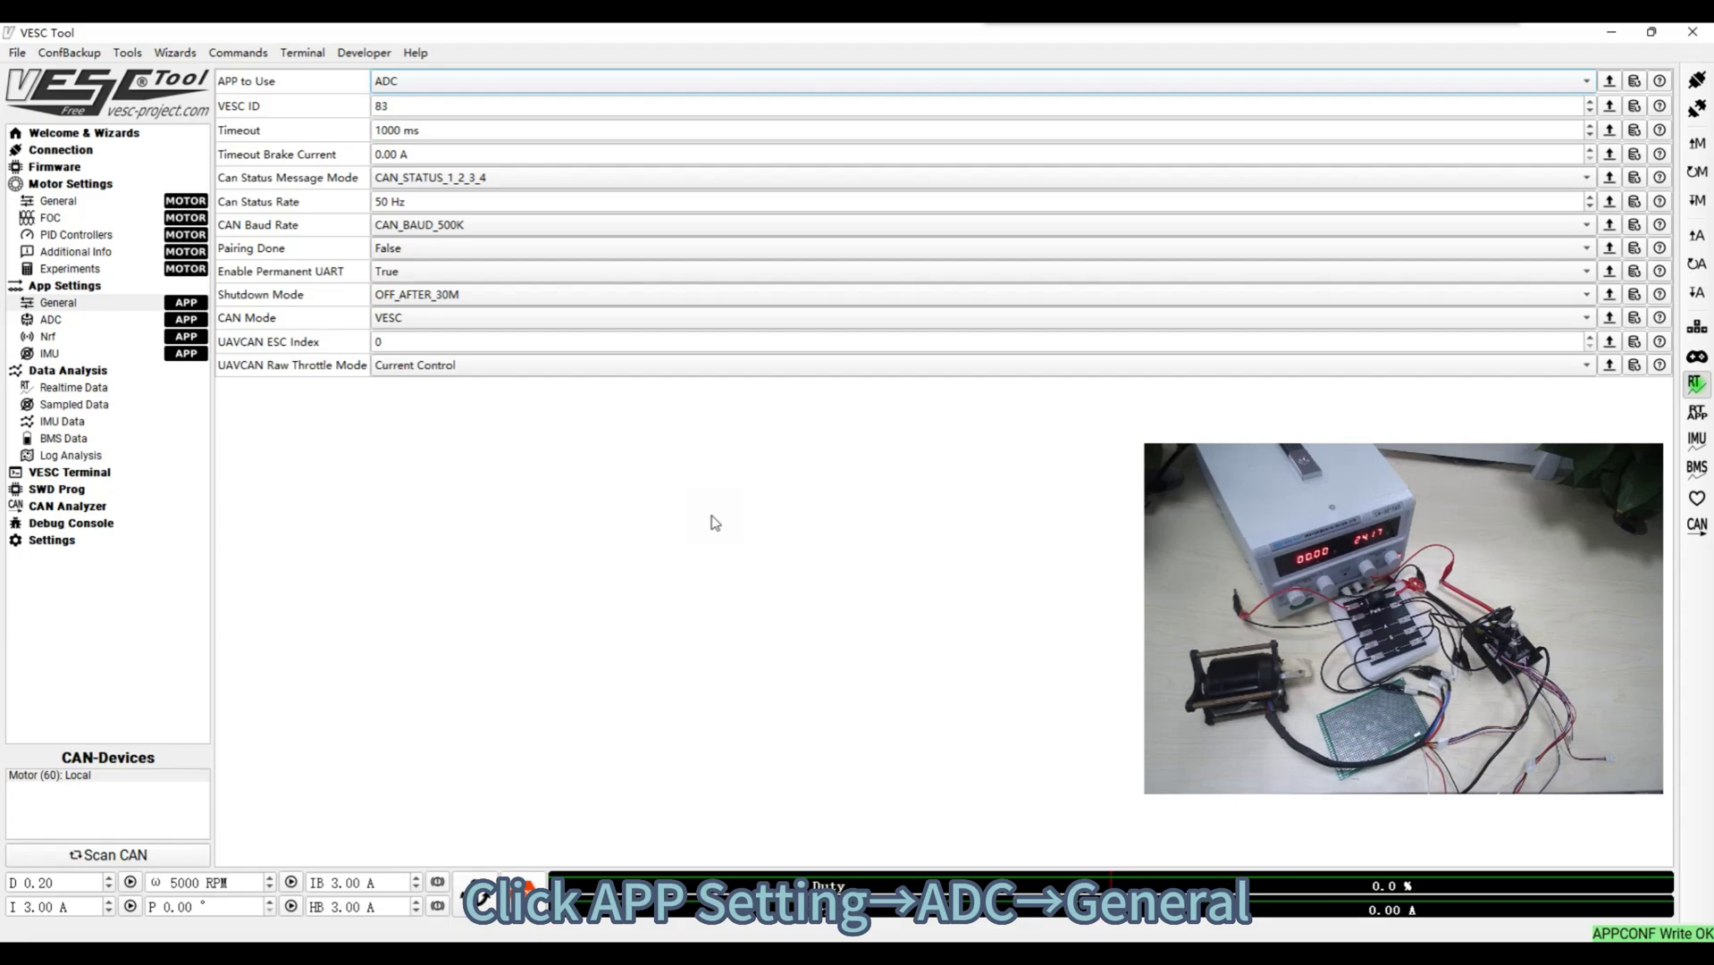
# - Keep the ADC app's Control Type as Current and show its voltage mapping
pyautogui.click(51, 319)
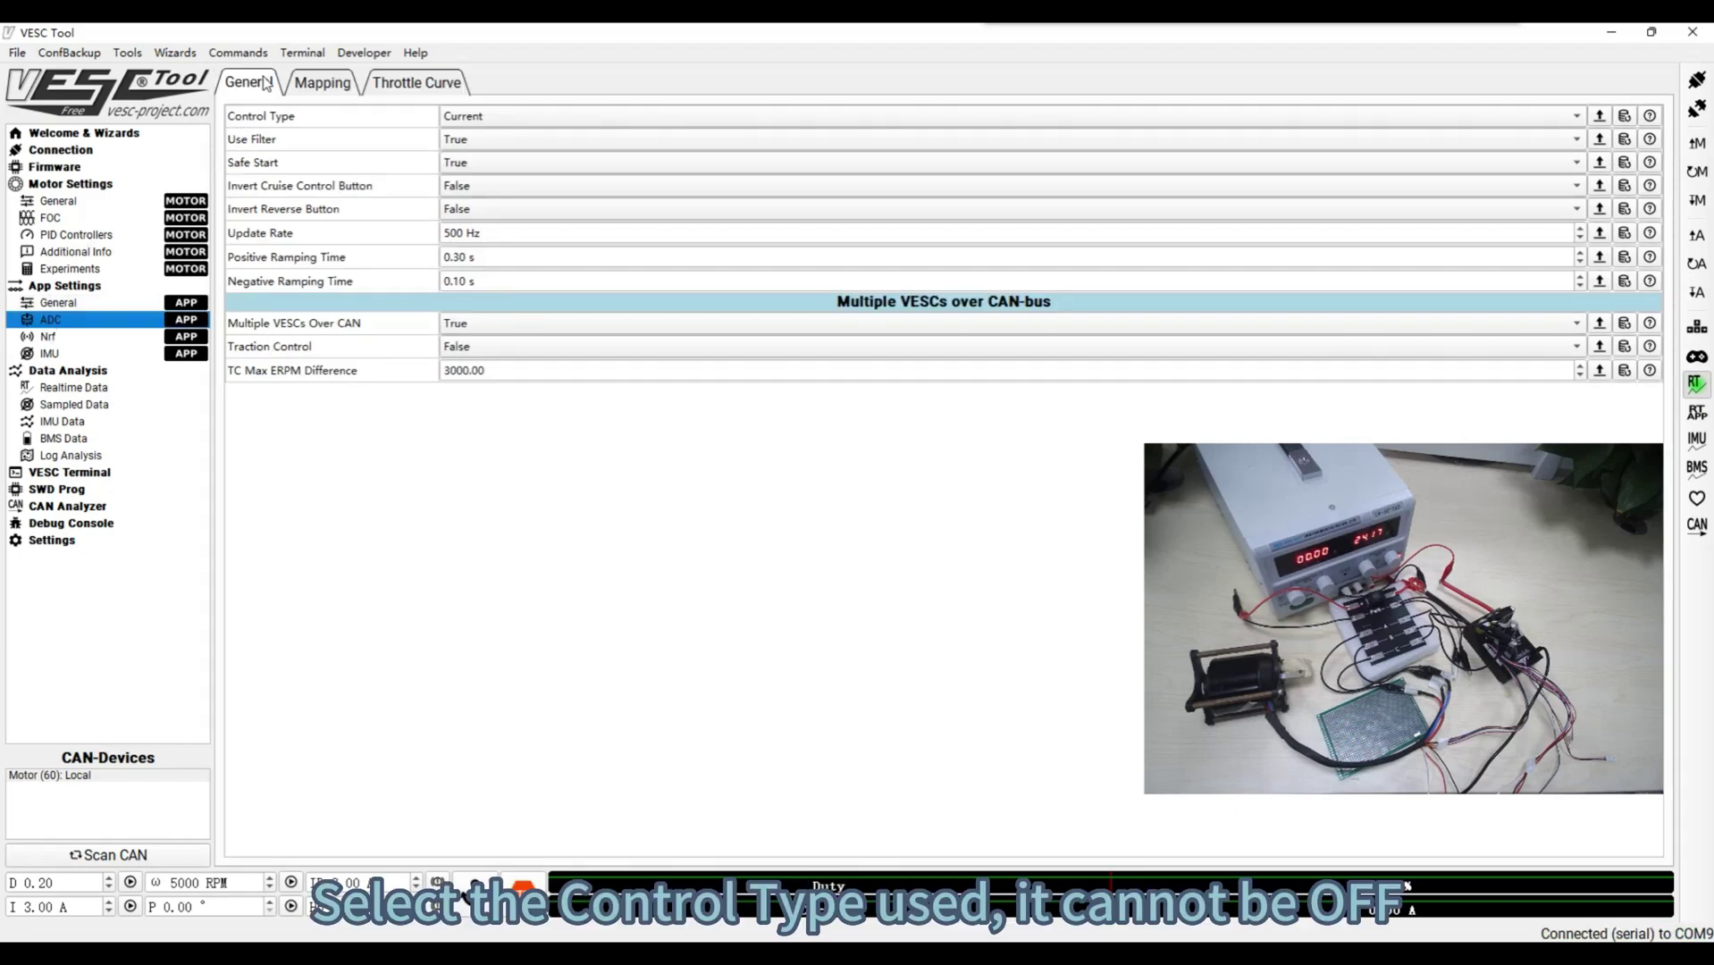
pyautogui.click(502, 119)
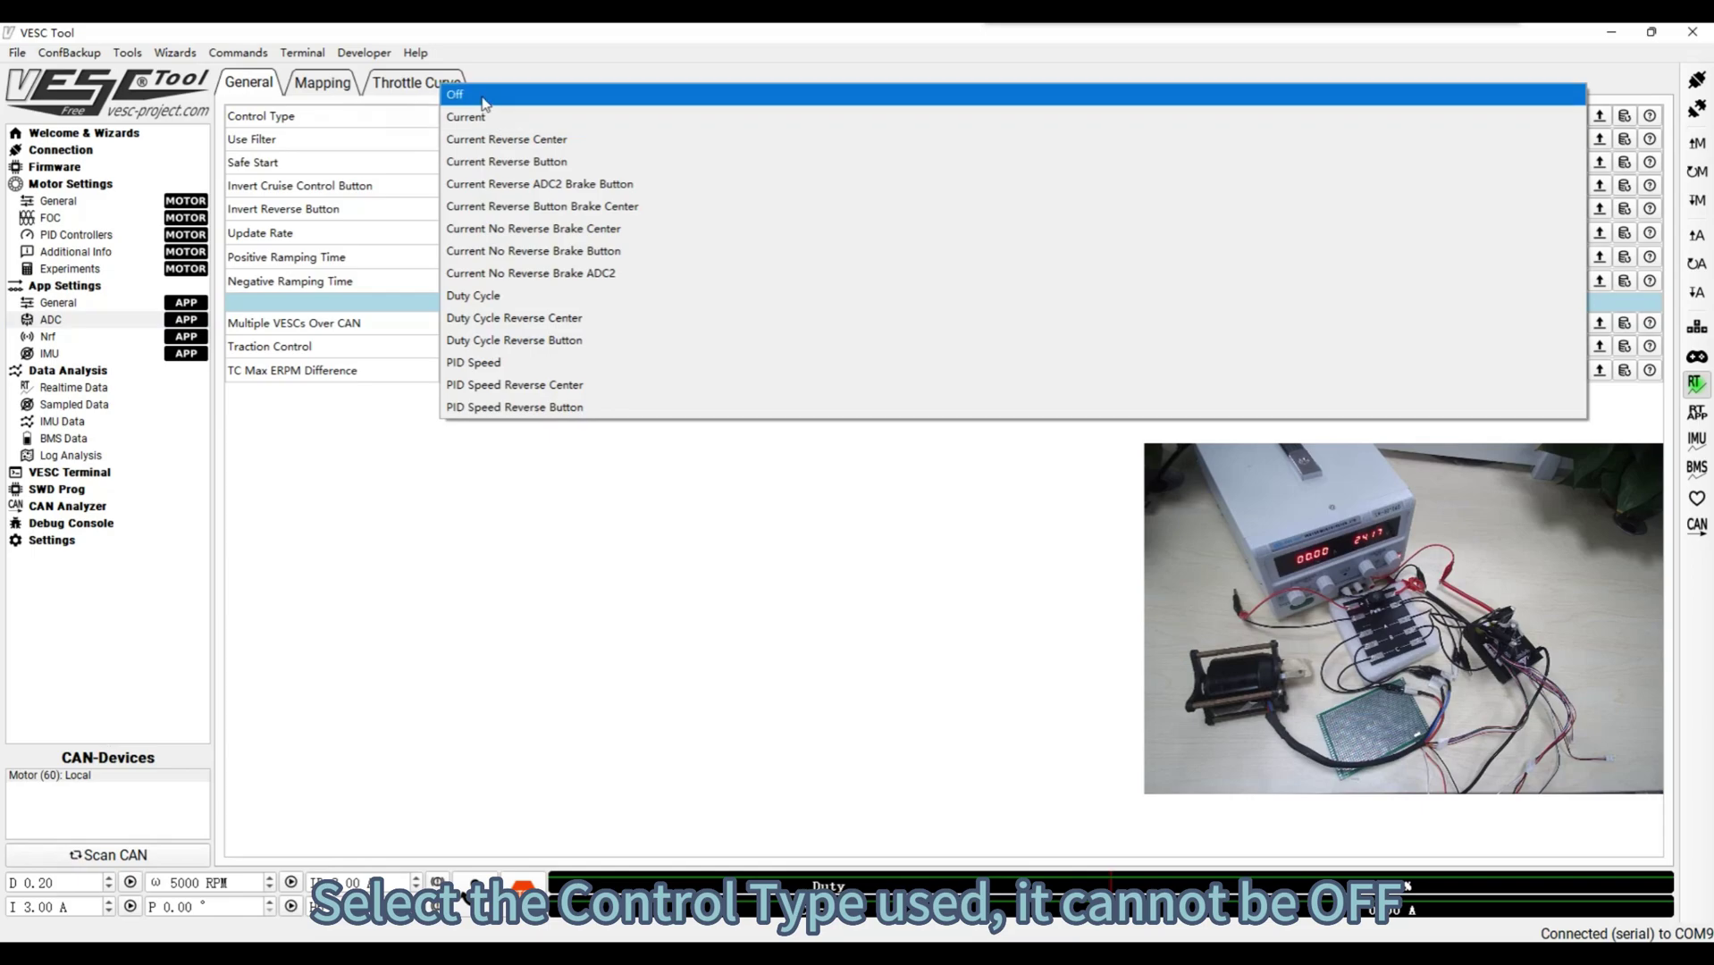
pyautogui.click(578, 123)
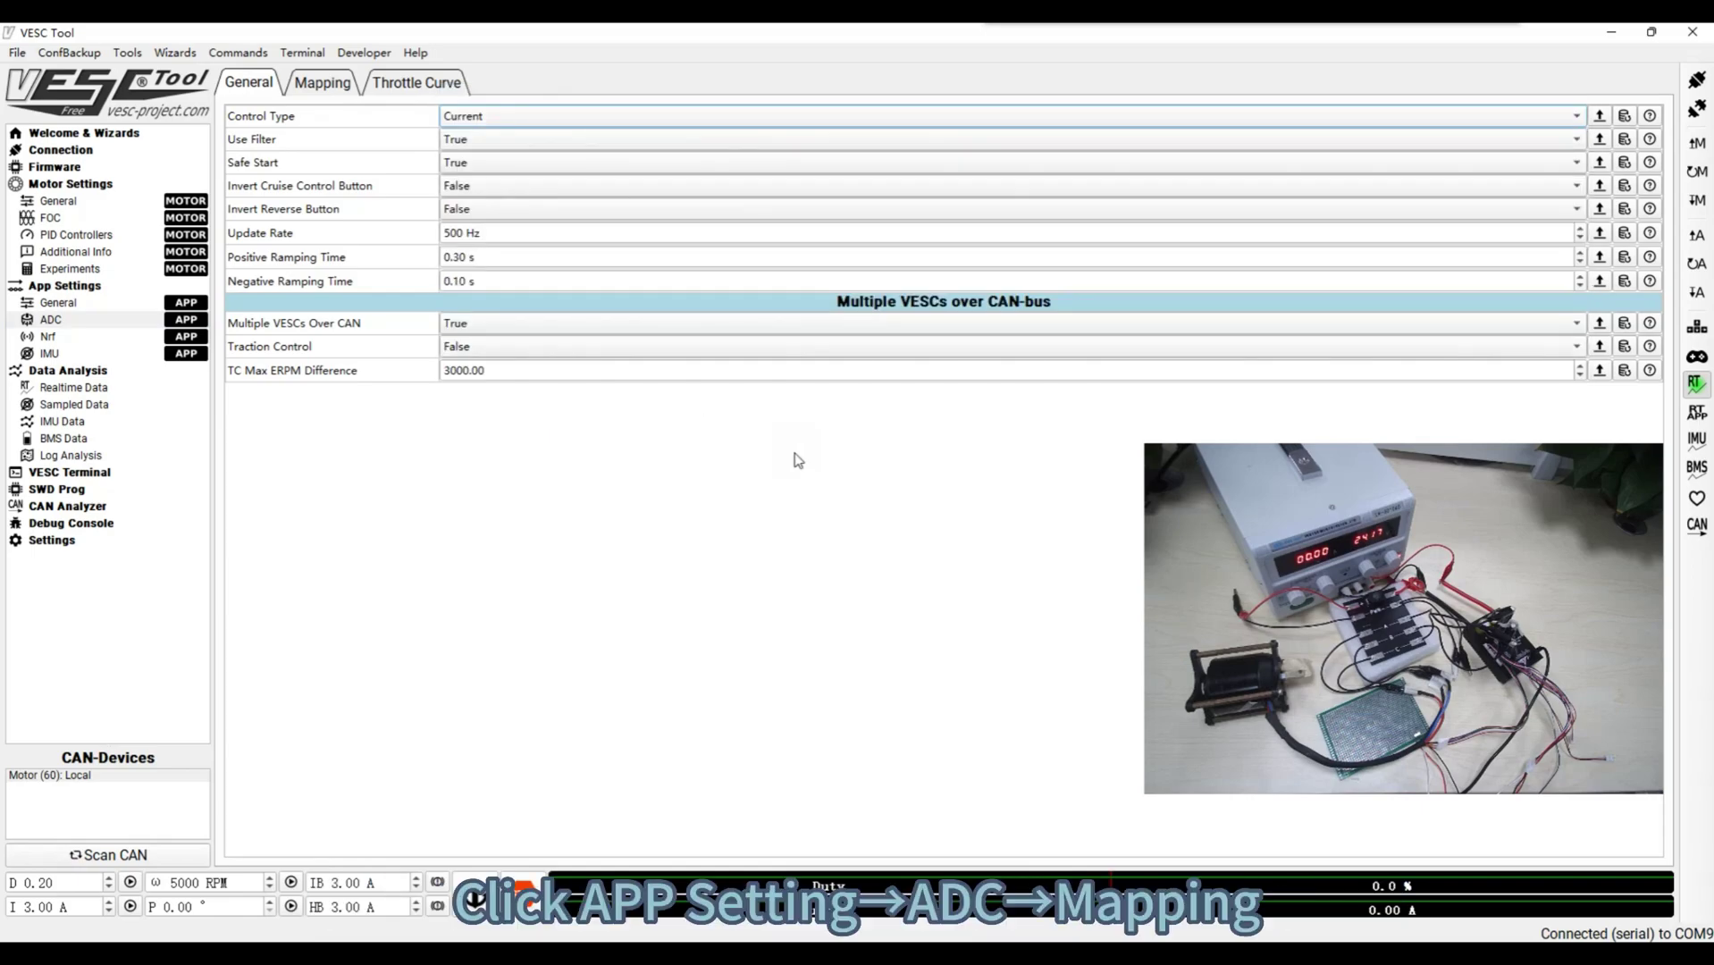
pyautogui.click(333, 86)
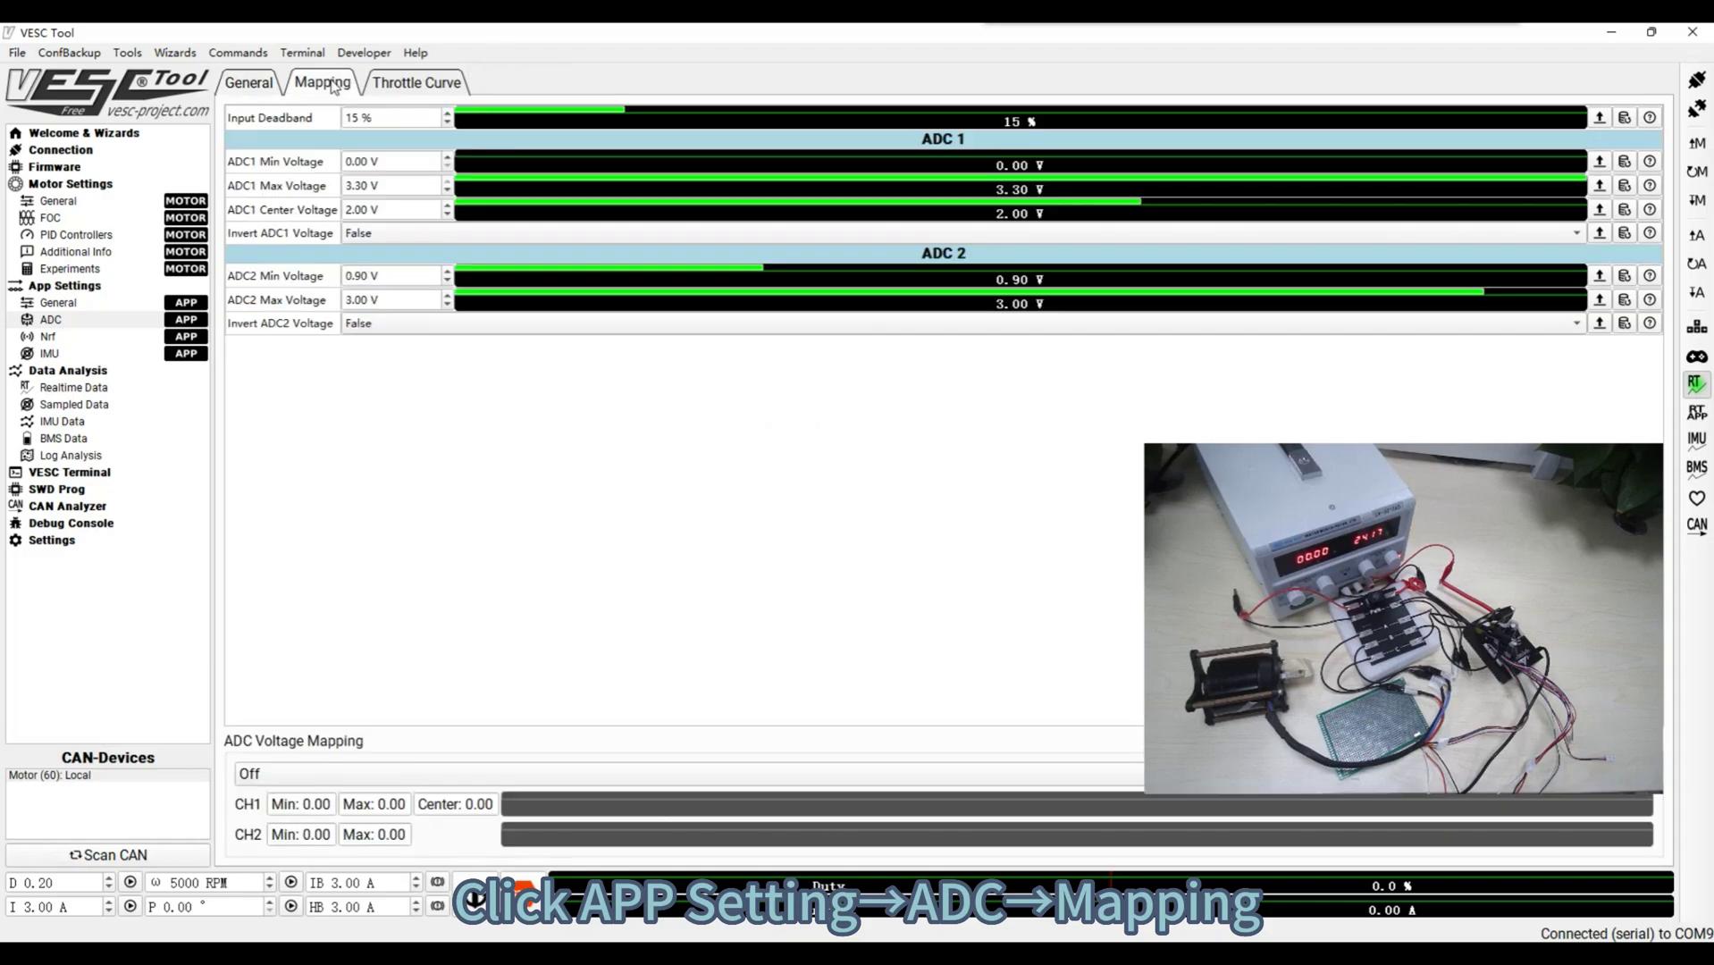
# - Map ADC1 from 0.00 V minimum to 3.30 V maximum
pyautogui.click(373, 161)
pyautogui.doubleClick(372, 162)
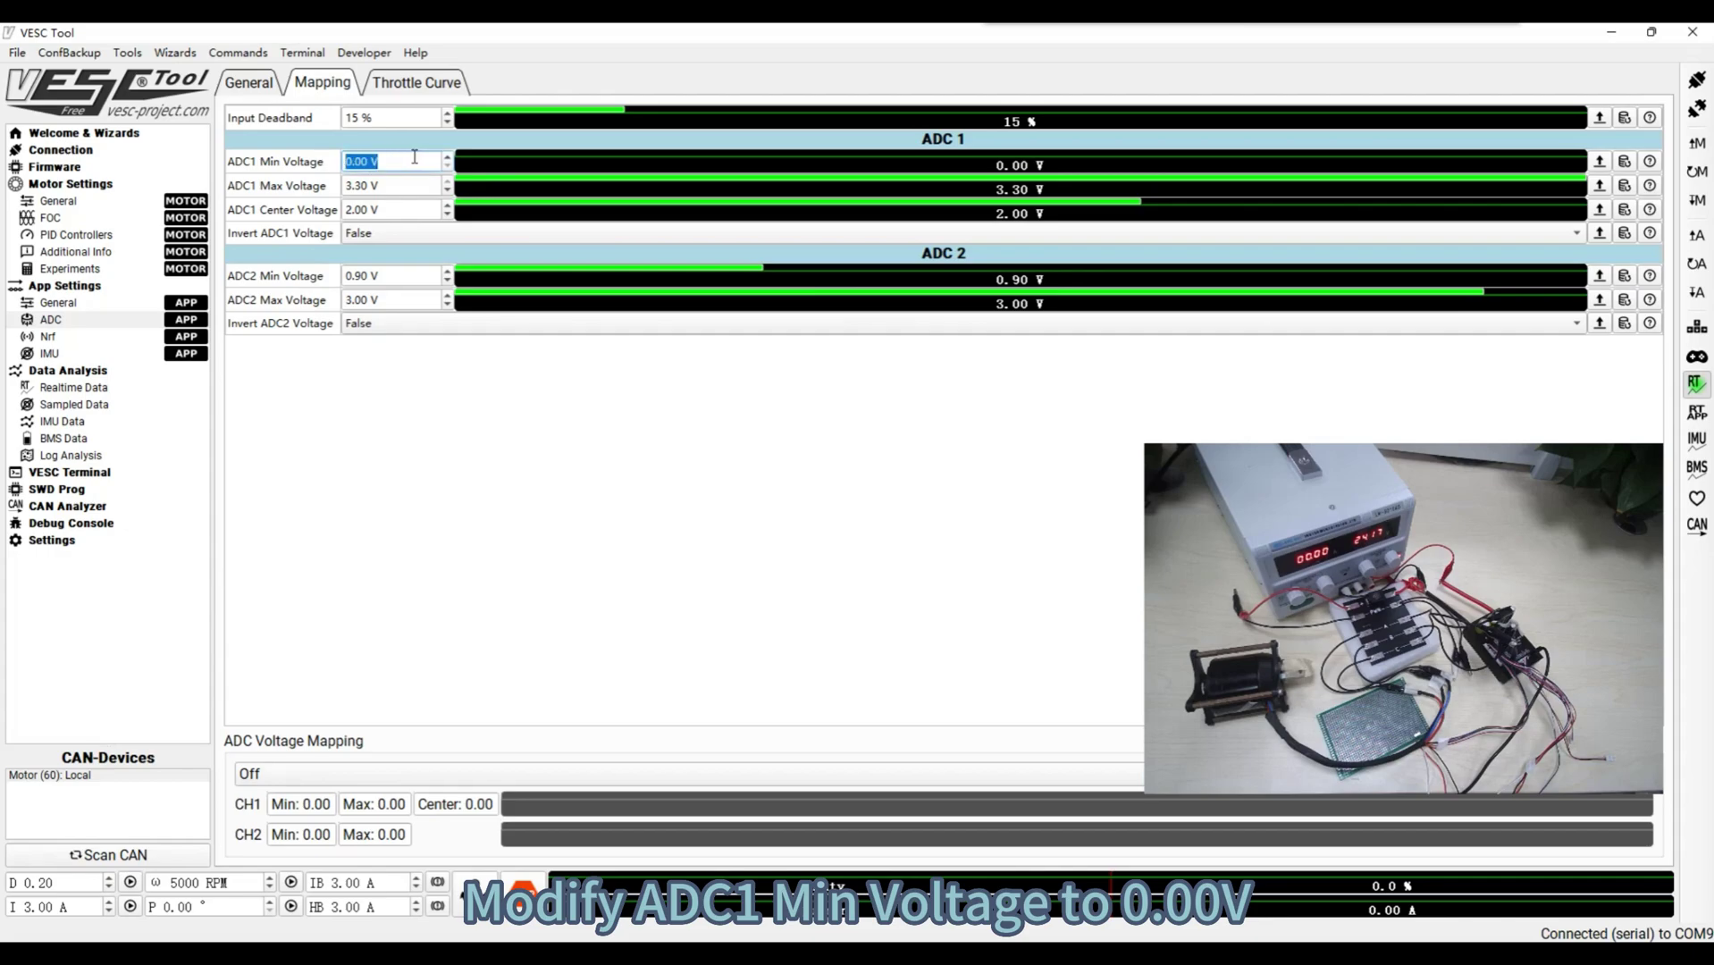
pyautogui.click(408, 161)
pyautogui.doubleClick(383, 185)
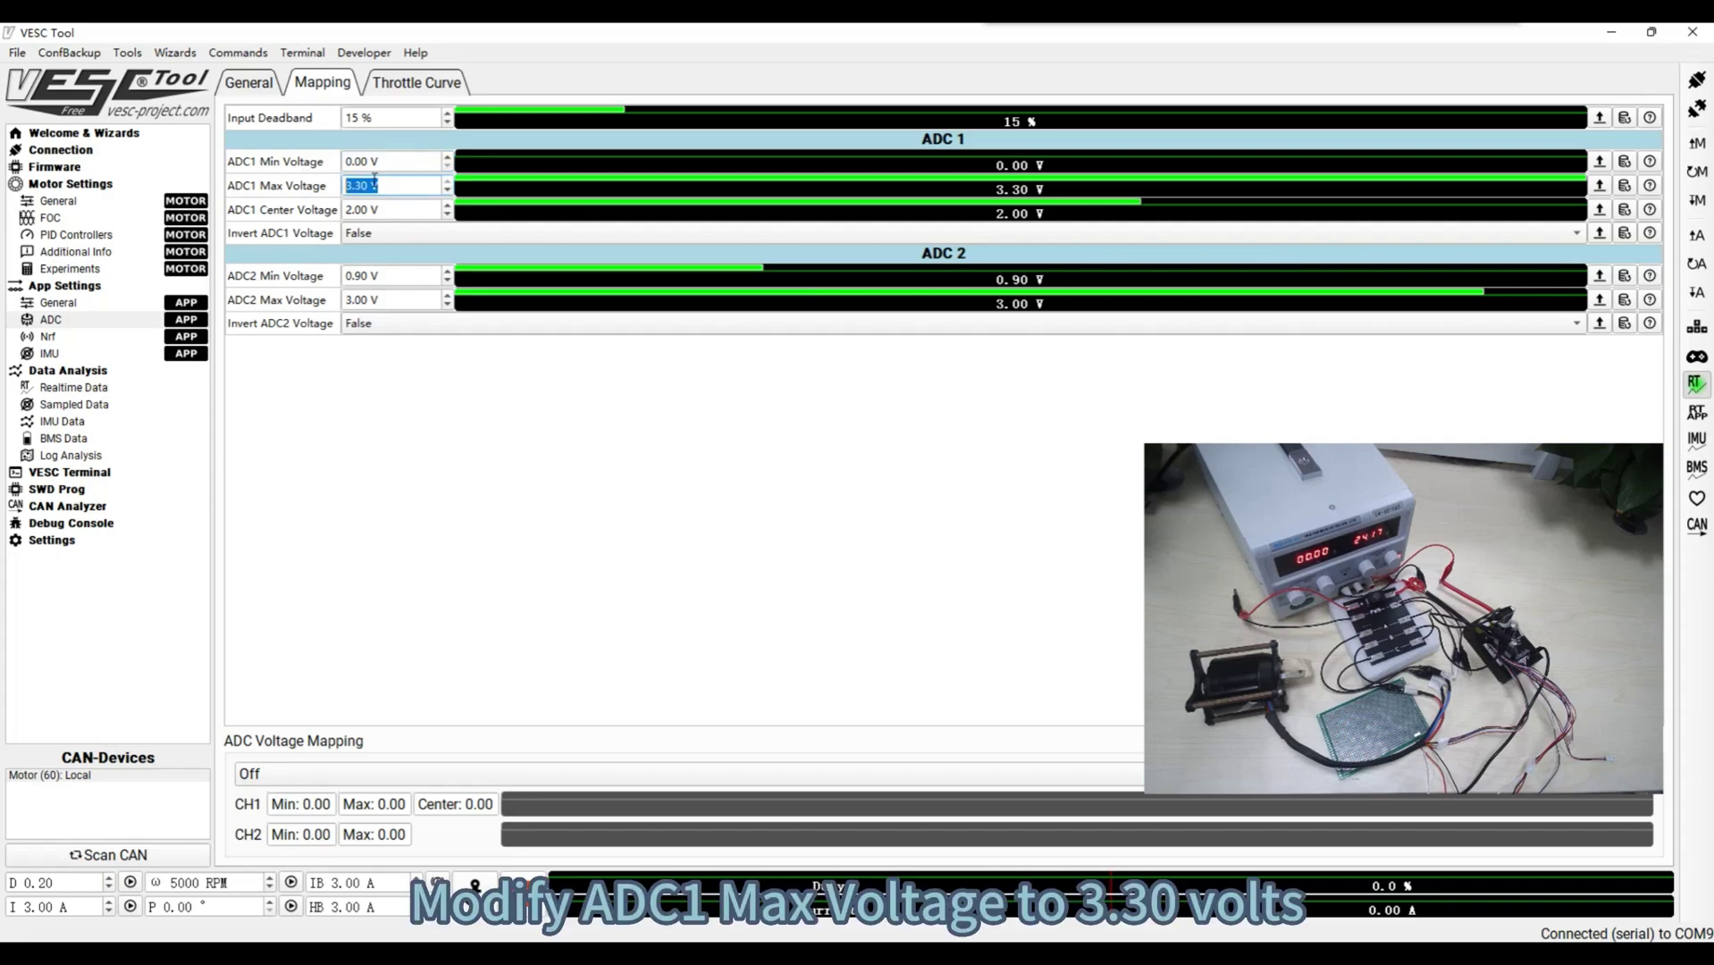
pyautogui.click(413, 185)
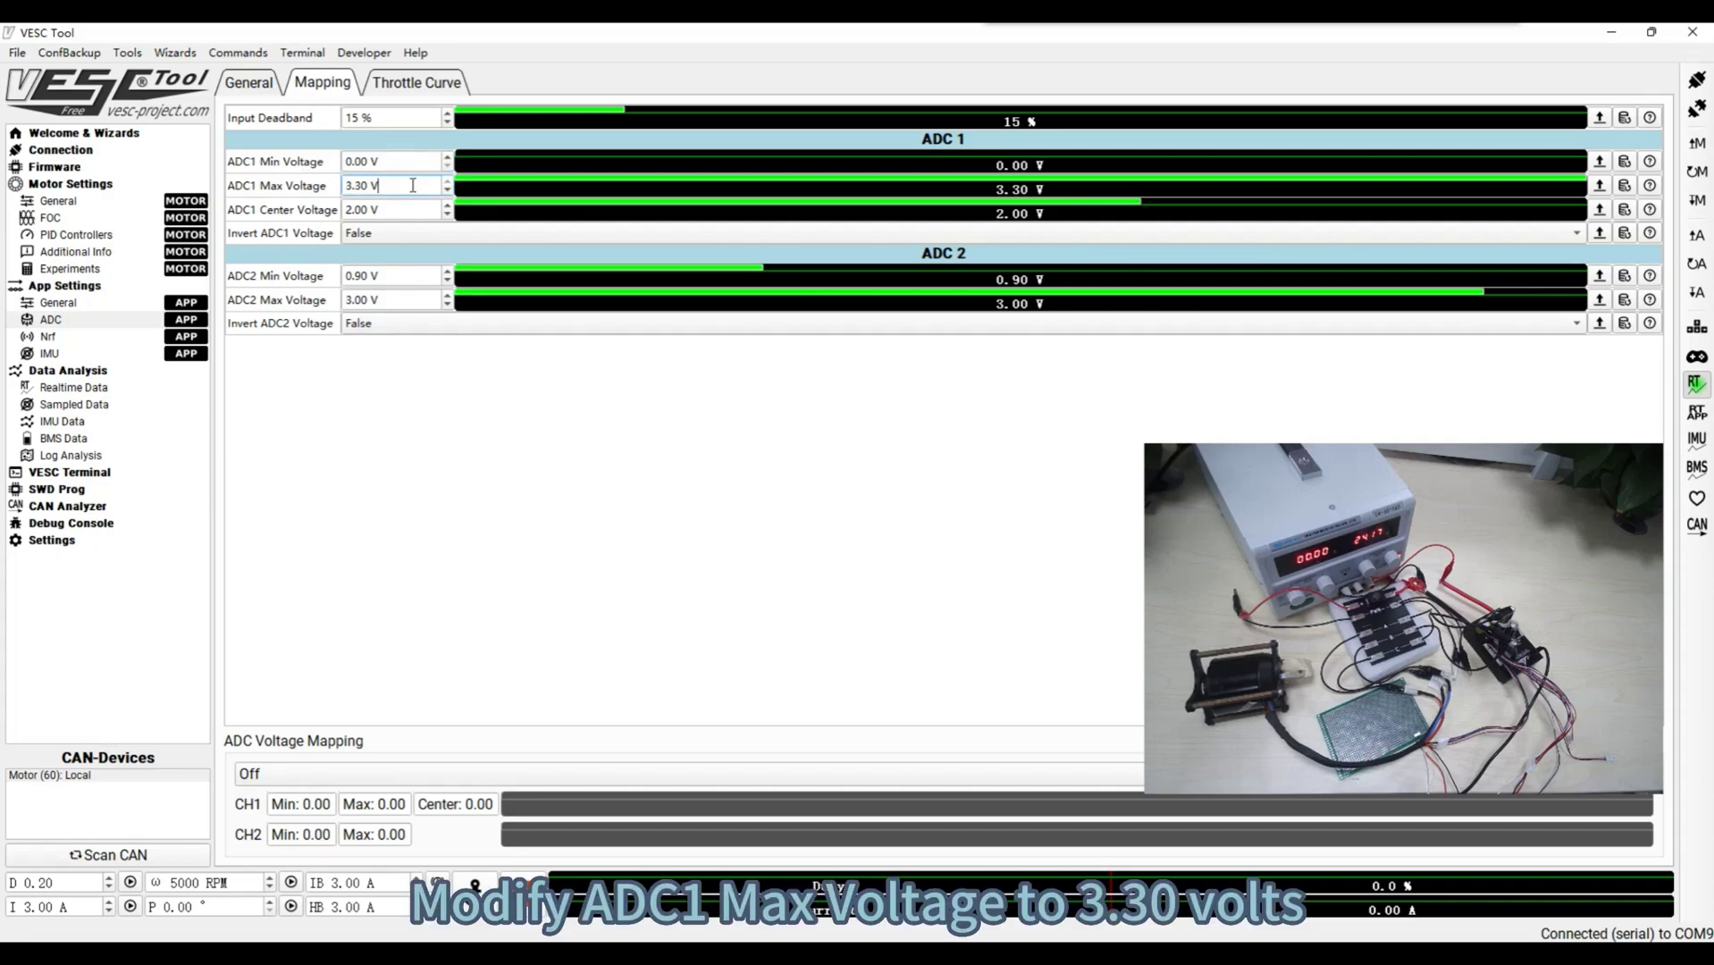